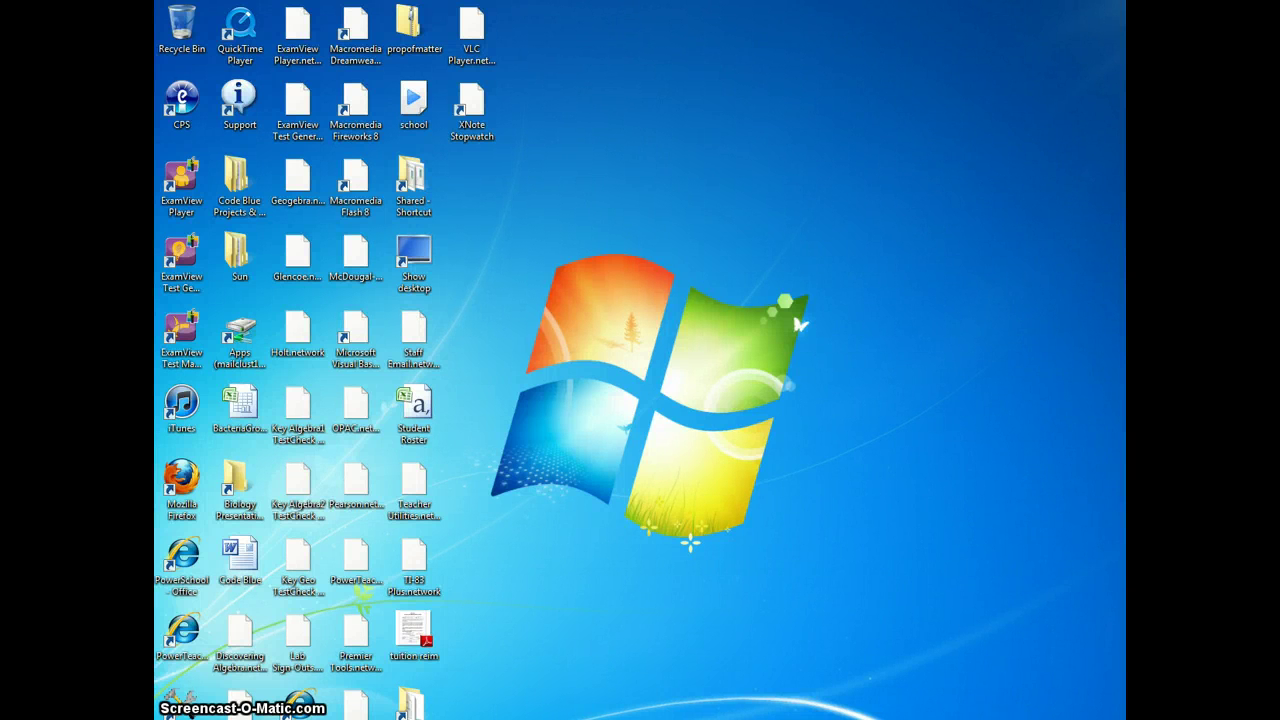
# Launch ExamView Test Generator from its desktop shortcut to reach the startup dialog.
pyautogui.doubleClick(176, 264)
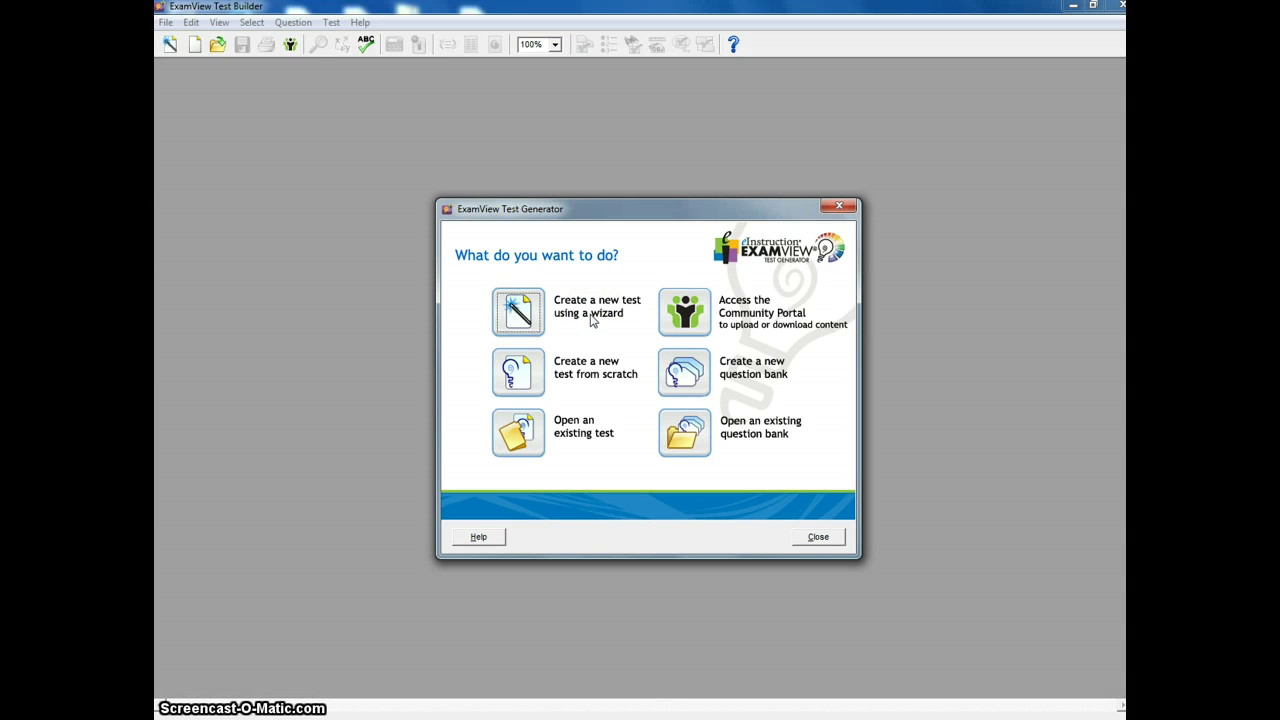
# Create a new test from scratch with the title 'Biology Pre-Test'.
pyautogui.click(518, 373)
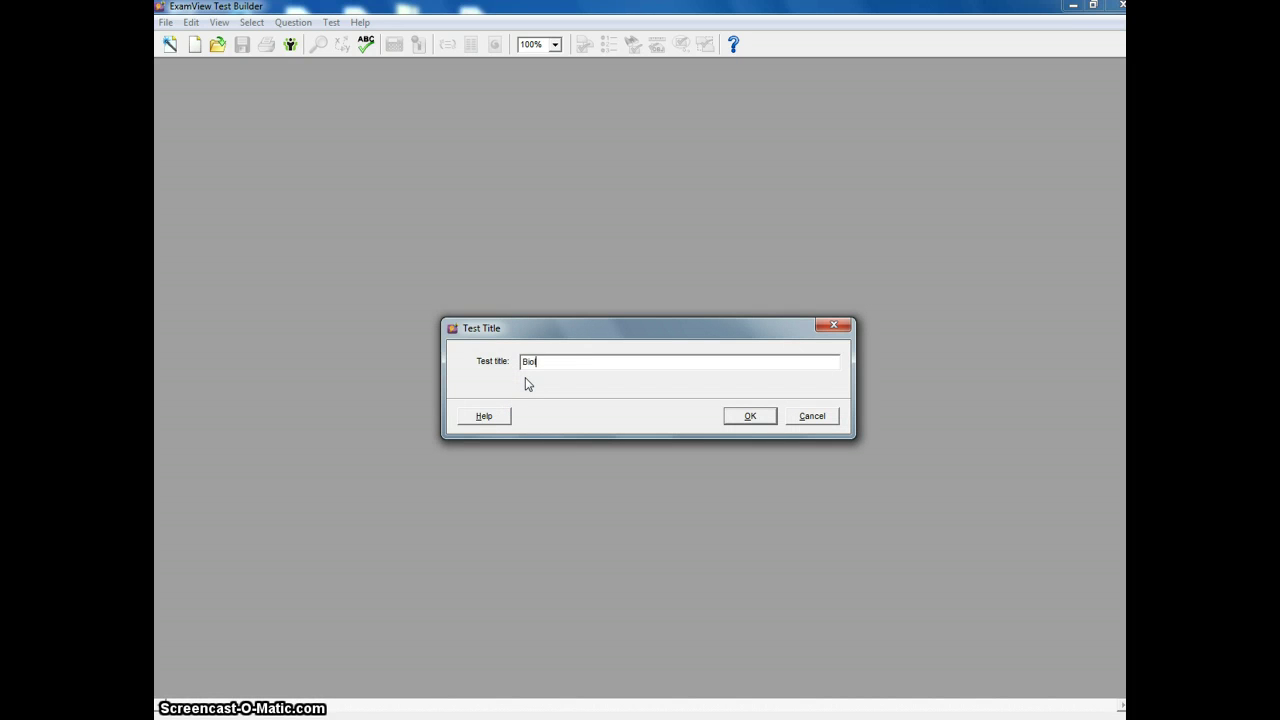
pyautogui.write('Biology Pre-Test')
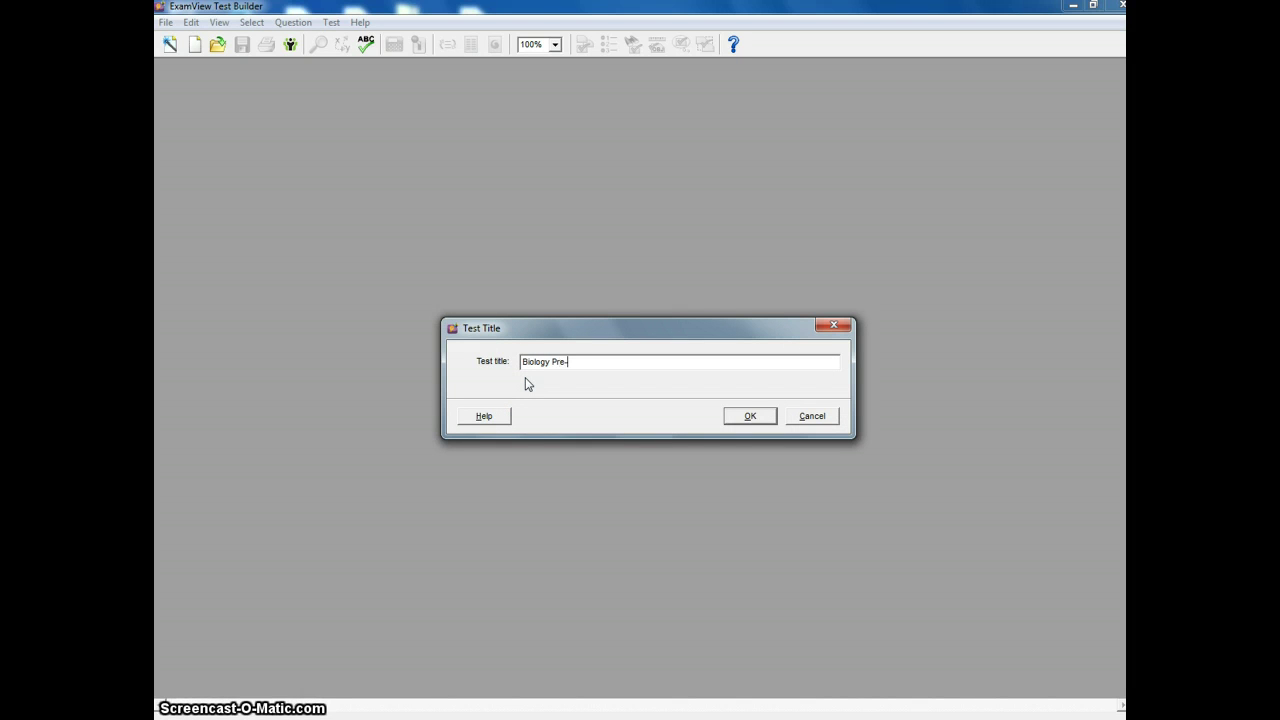
pyautogui.click(745, 416)
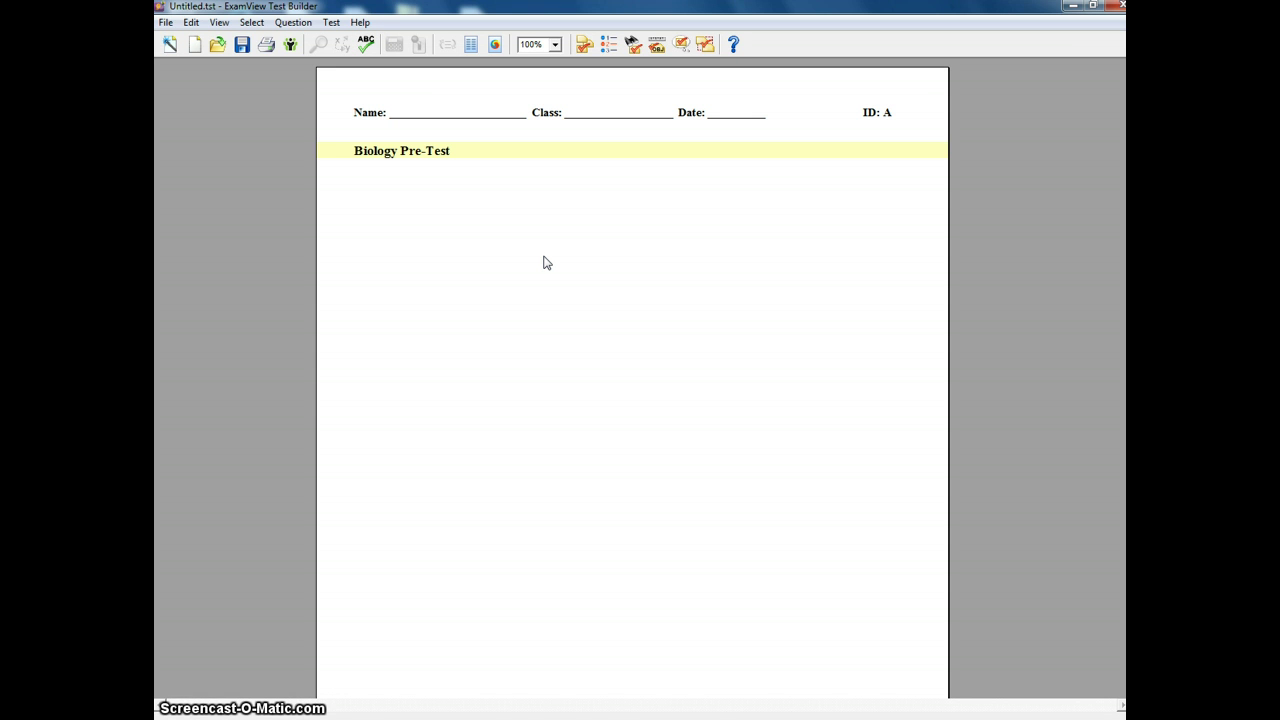
pyautogui.moveTo(547, 263)
pyautogui.mouseDown()
pyautogui.moveTo(531, 263)
pyautogui.moveTo(573, 204)
pyautogui.moveTo(587, 55)
pyautogui.mouseUp()
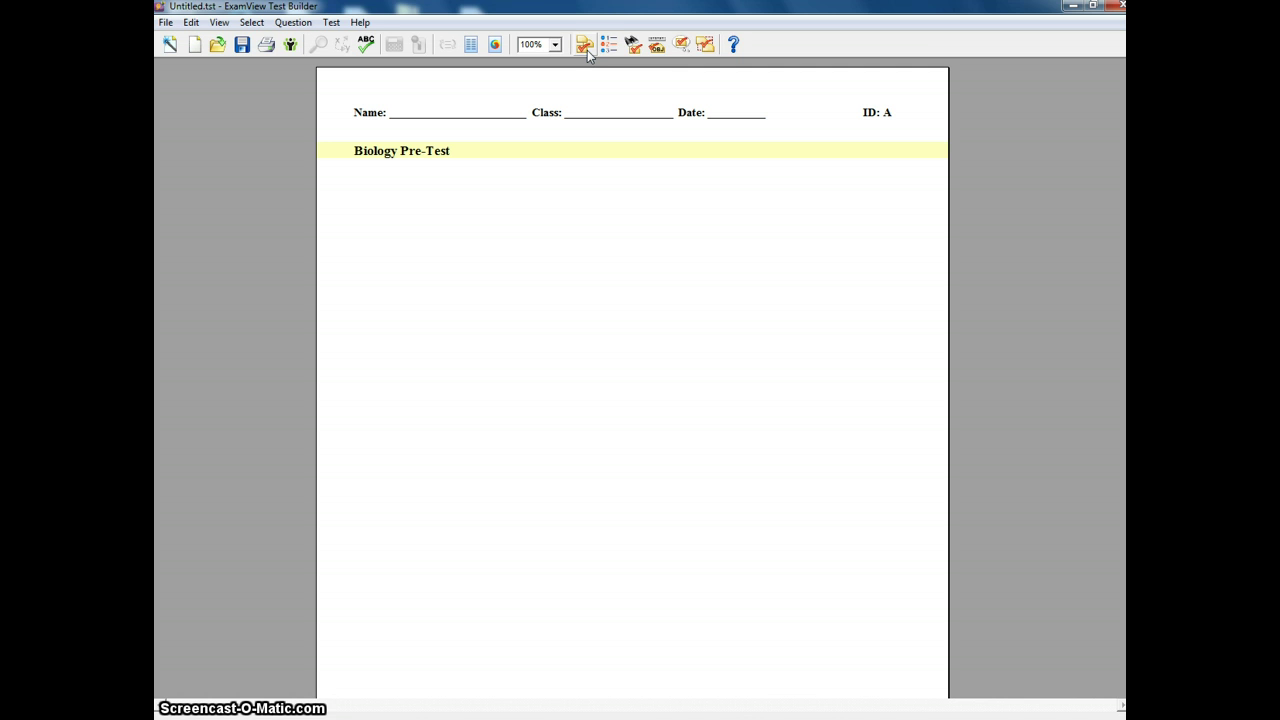
pyautogui.click(587, 55)
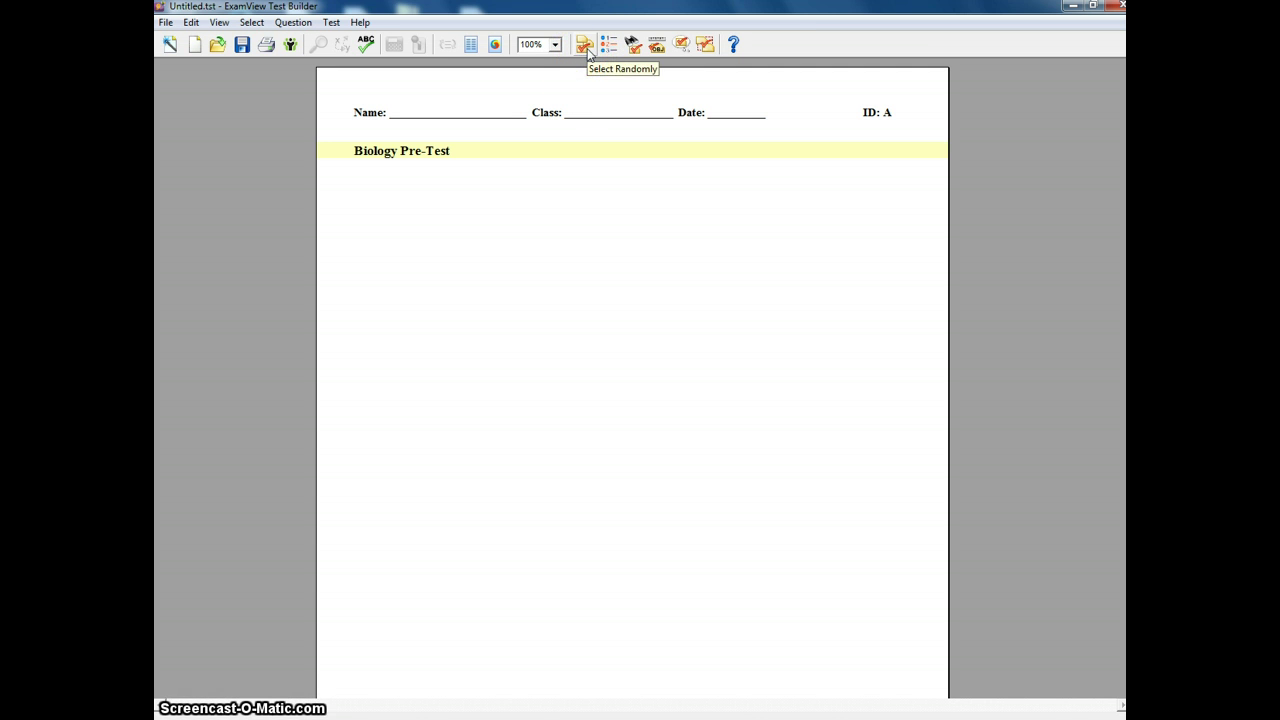
pyautogui.click(614, 52)
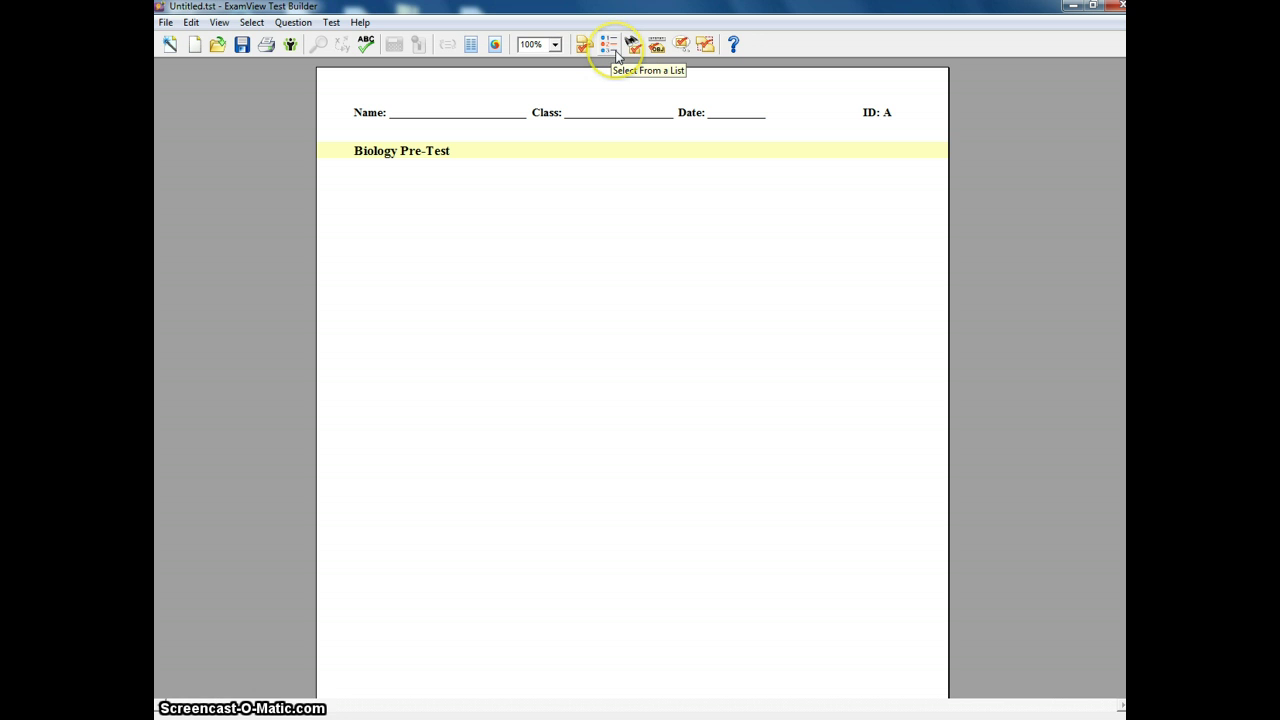
pyautogui.click(631, 50)
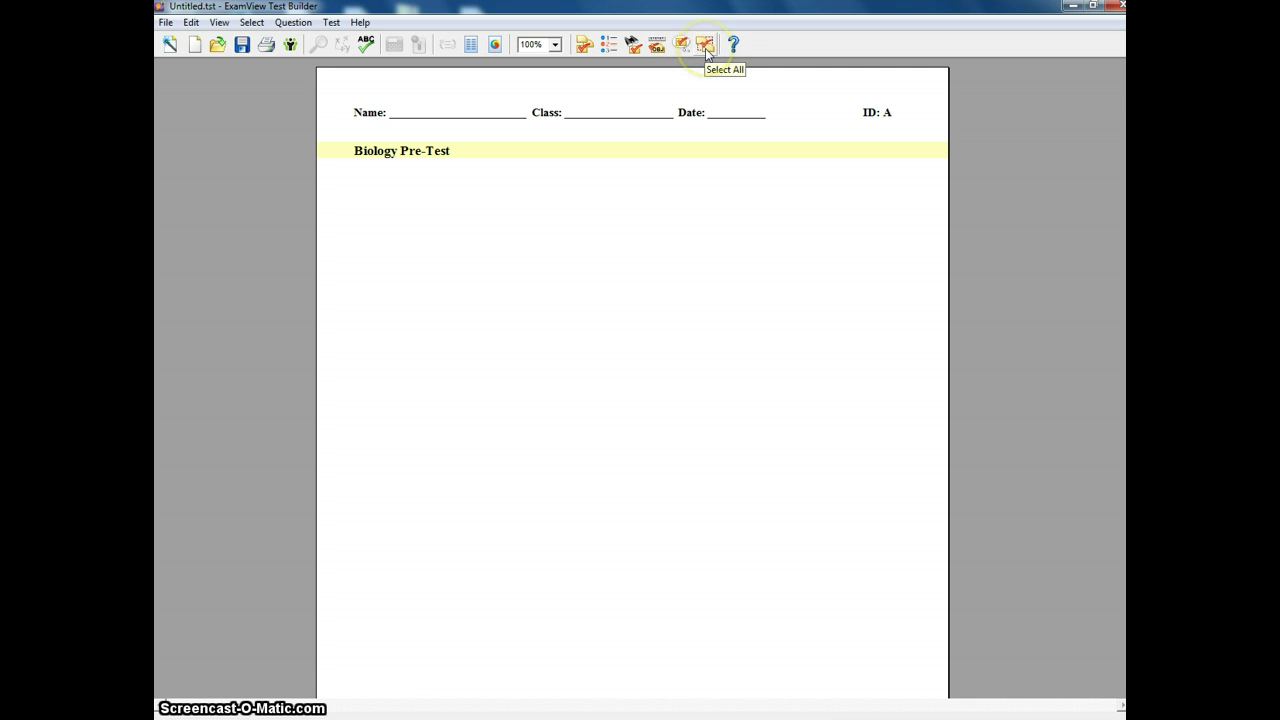
# Bring up the Select Questions While Viewing dialog from the Select menu.
pyautogui.click(252, 22)
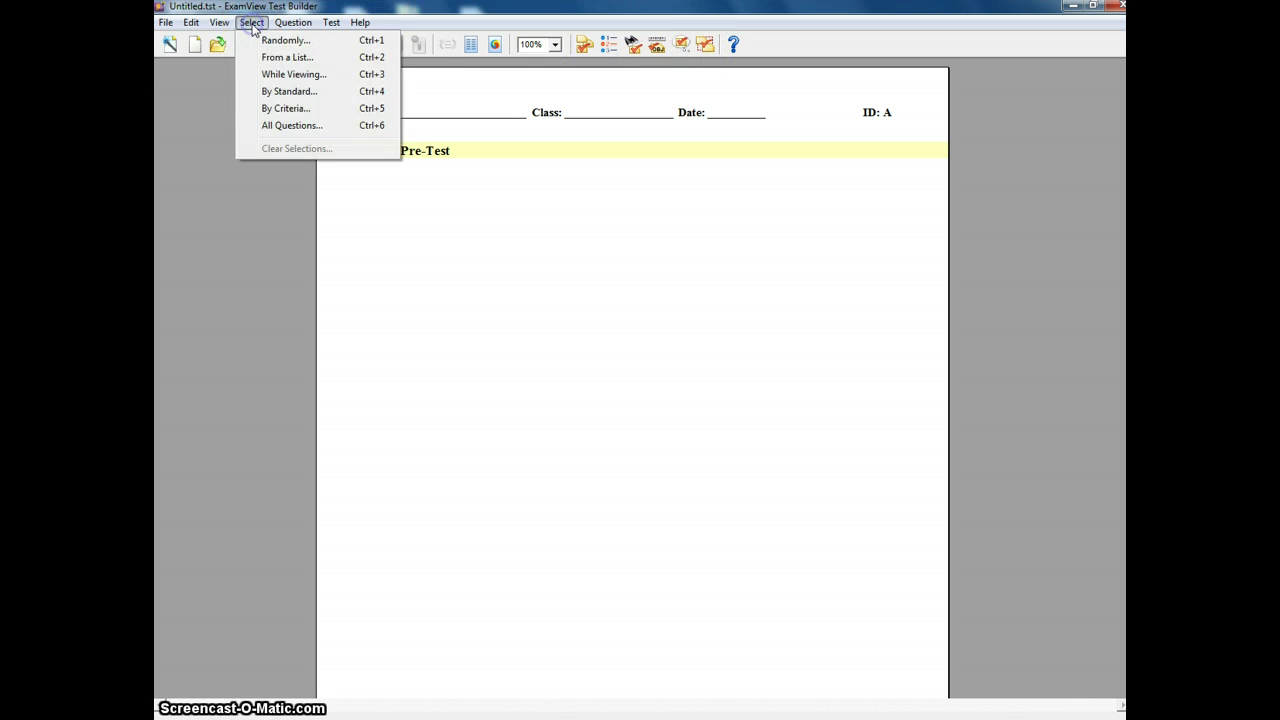
pyautogui.click(311, 76)
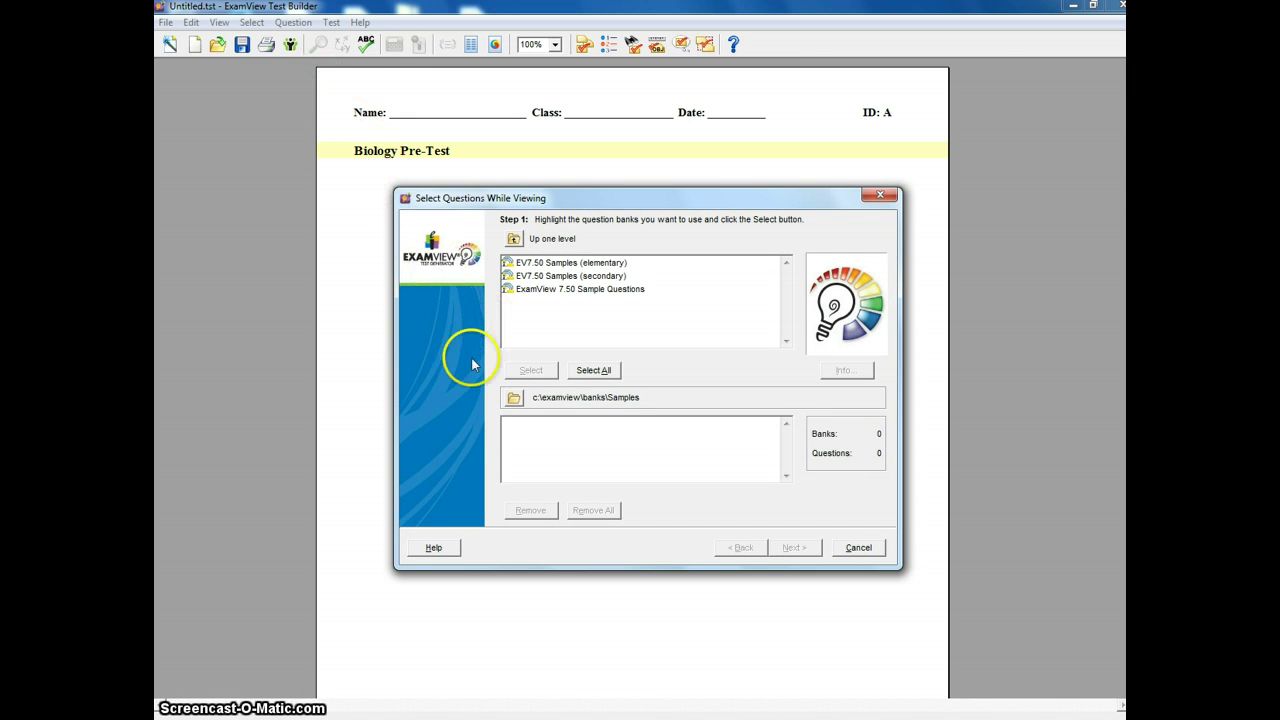
pyautogui.click(508, 378)
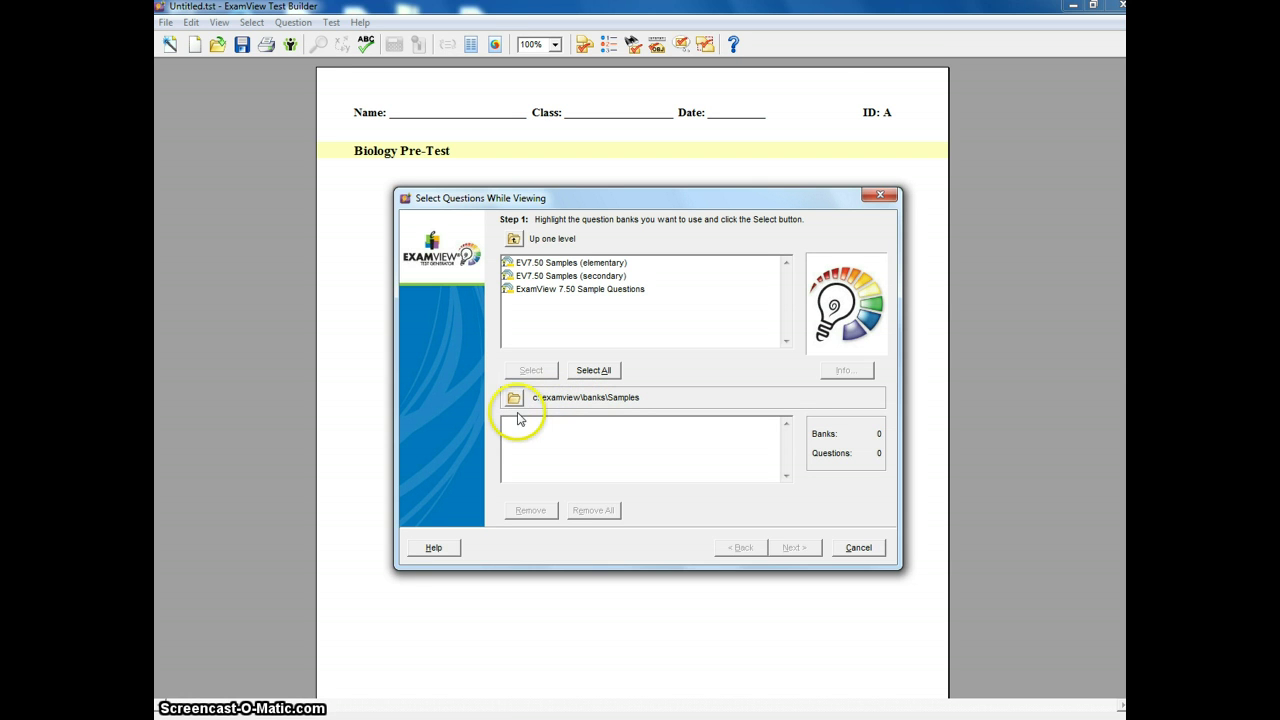
# Set the question bank location to X:\ExamView\ExamView\Banks using Browse for Folder.
pyautogui.click(515, 399)
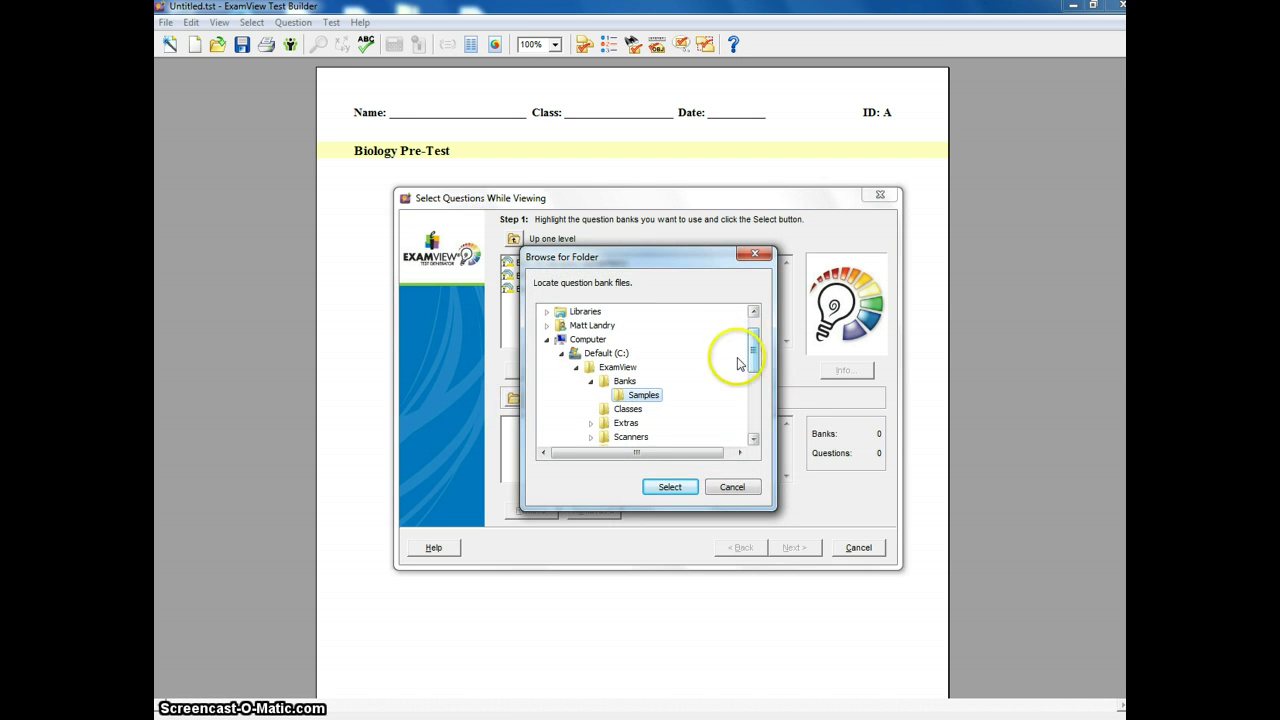
pyautogui.moveTo(754, 348); pyautogui.dragTo(758, 413)
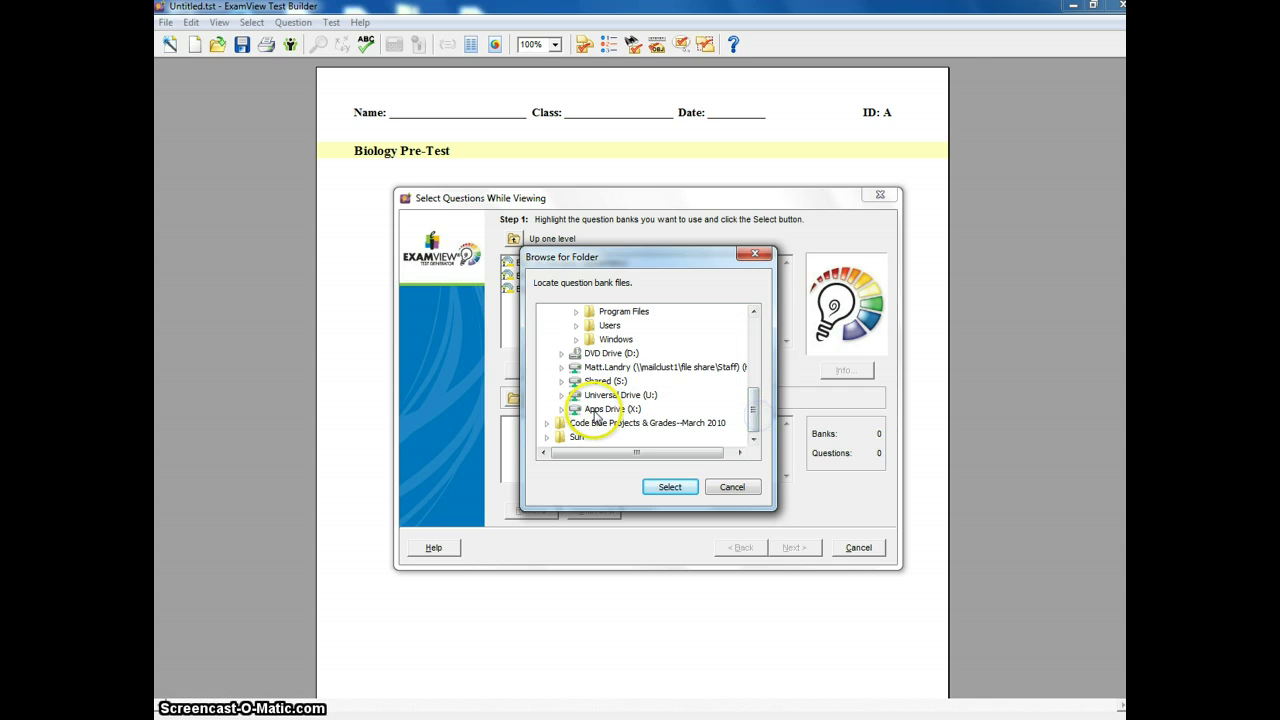
pyautogui.click(596, 410)
pyautogui.doubleClick(596, 412)
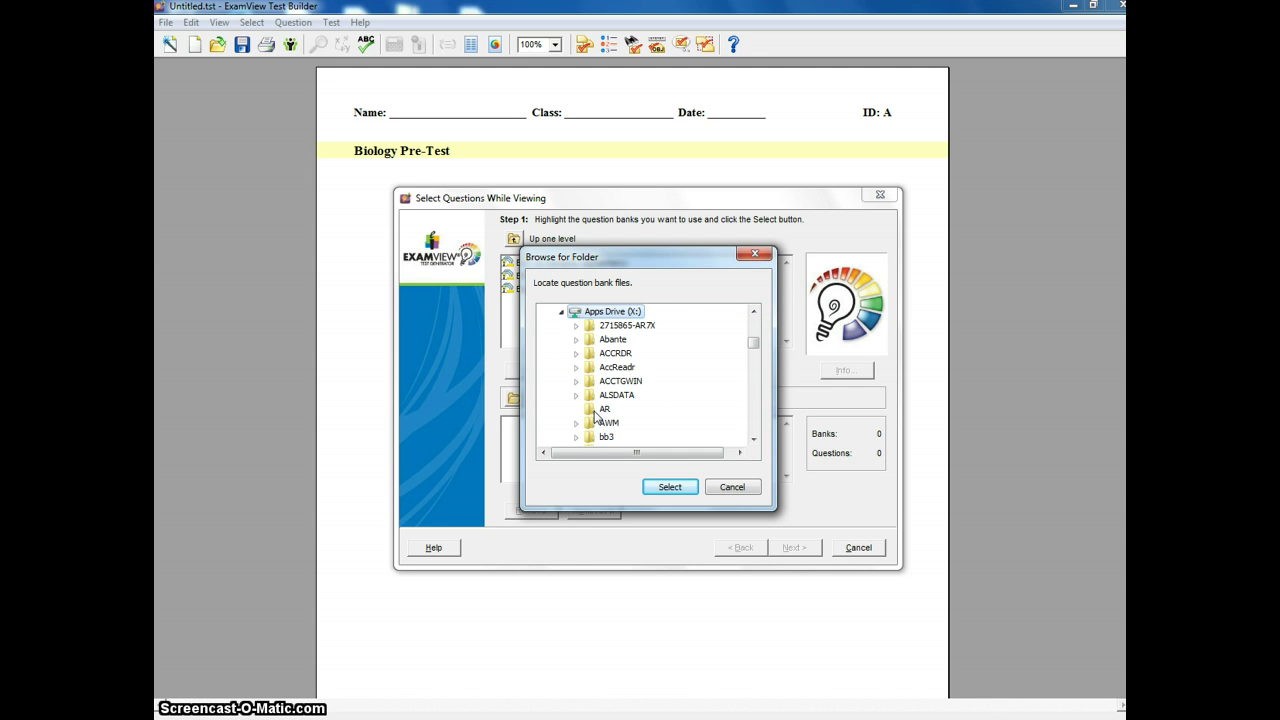
pyautogui.moveTo(752, 441); pyautogui.dragTo(755, 445)
pyautogui.click(617, 410)
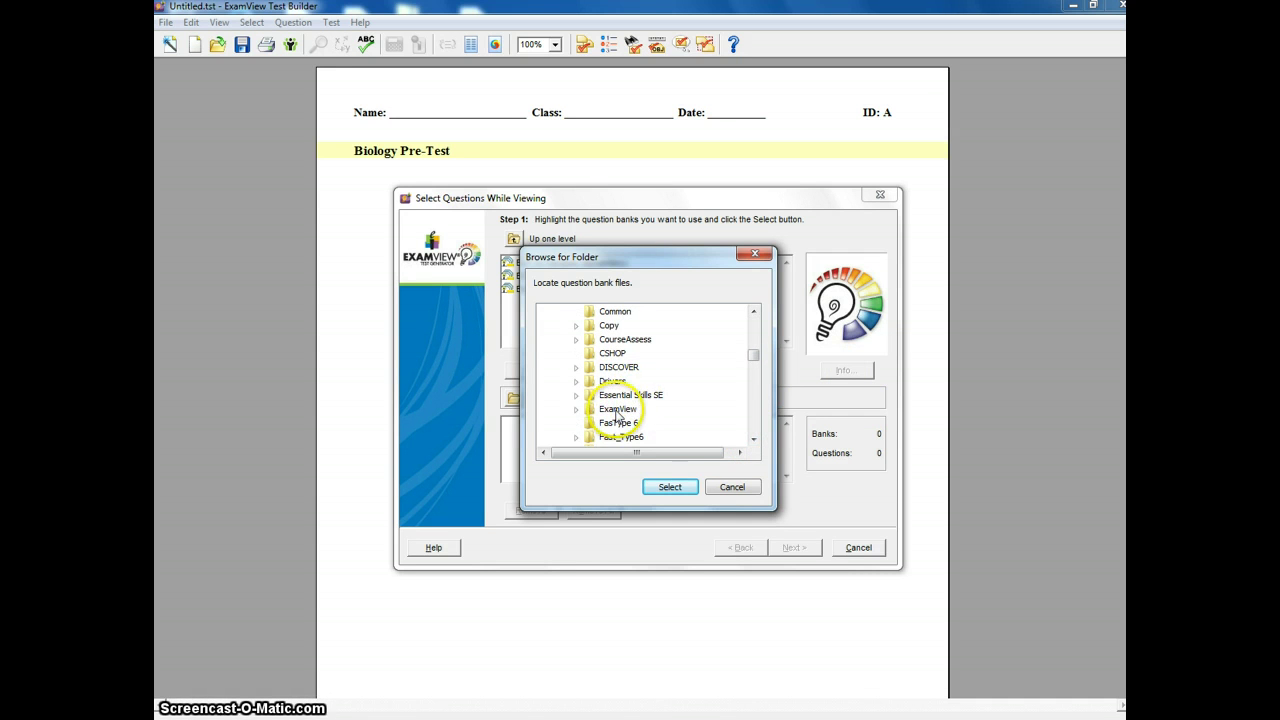
pyautogui.doubleClick(617, 411)
pyautogui.moveTo(752, 440); pyautogui.dragTo(750, 438)
pyautogui.click(638, 382)
pyautogui.doubleClick(638, 382)
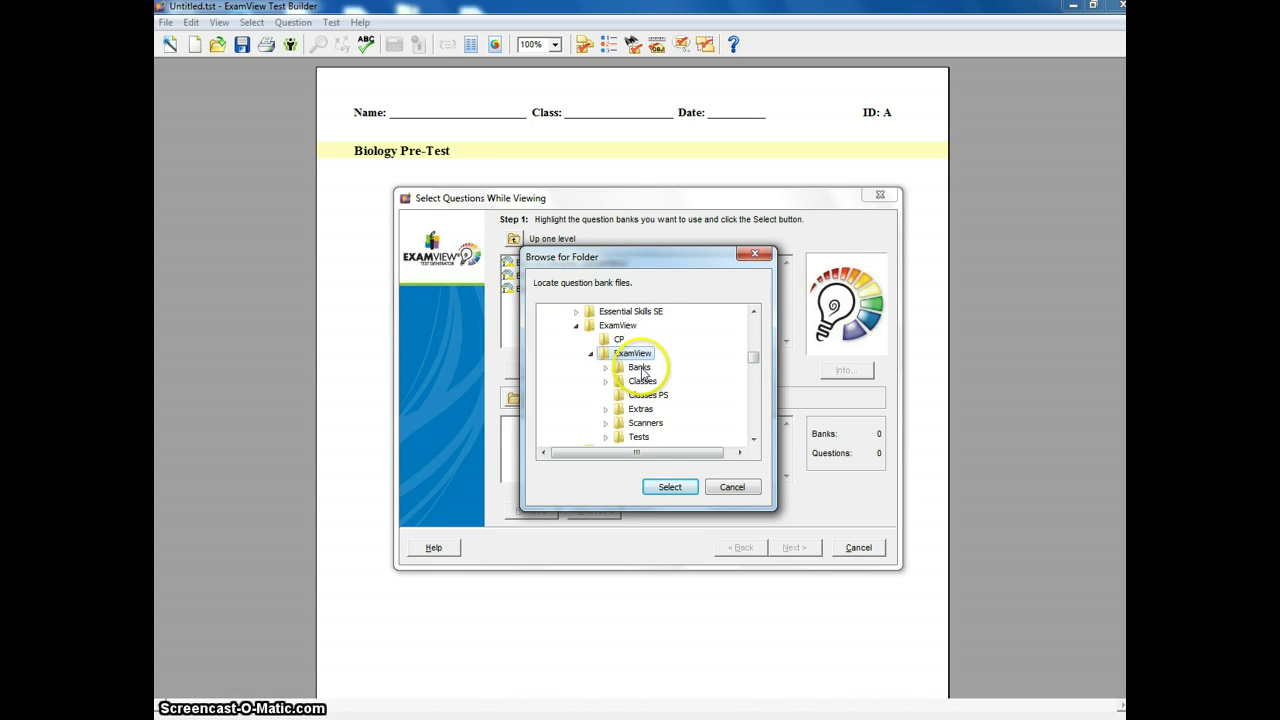
pyautogui.doubleClick(640, 367)
pyautogui.click(675, 491)
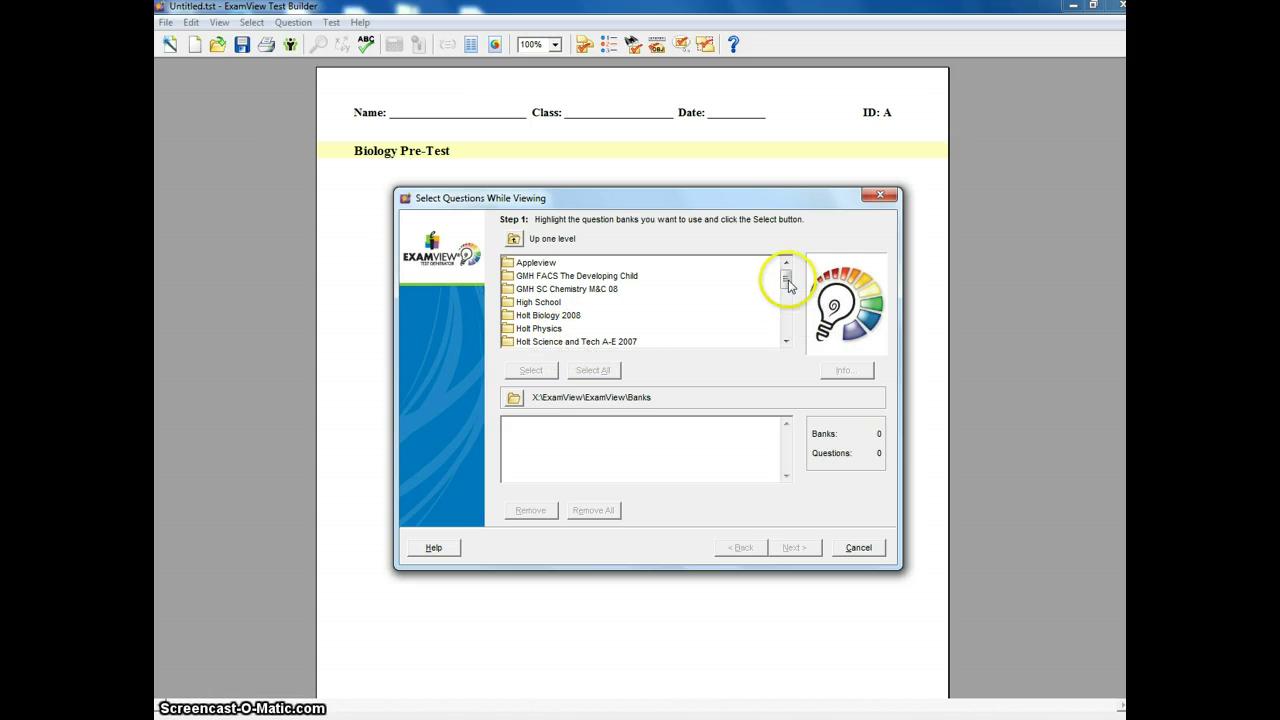
# Scroll the bank folder list and open the Learning Series folder.
pyautogui.moveTo(786, 279); pyautogui.dragTo(790, 299)
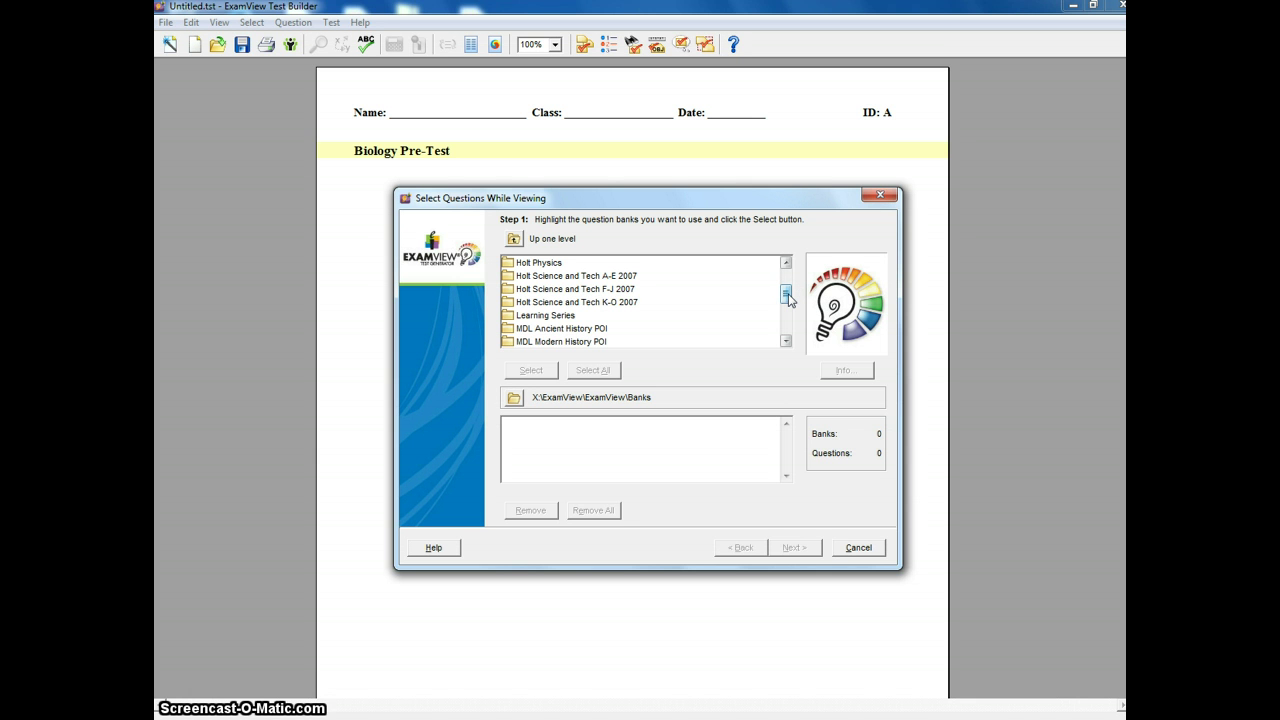
pyautogui.click(776, 350)
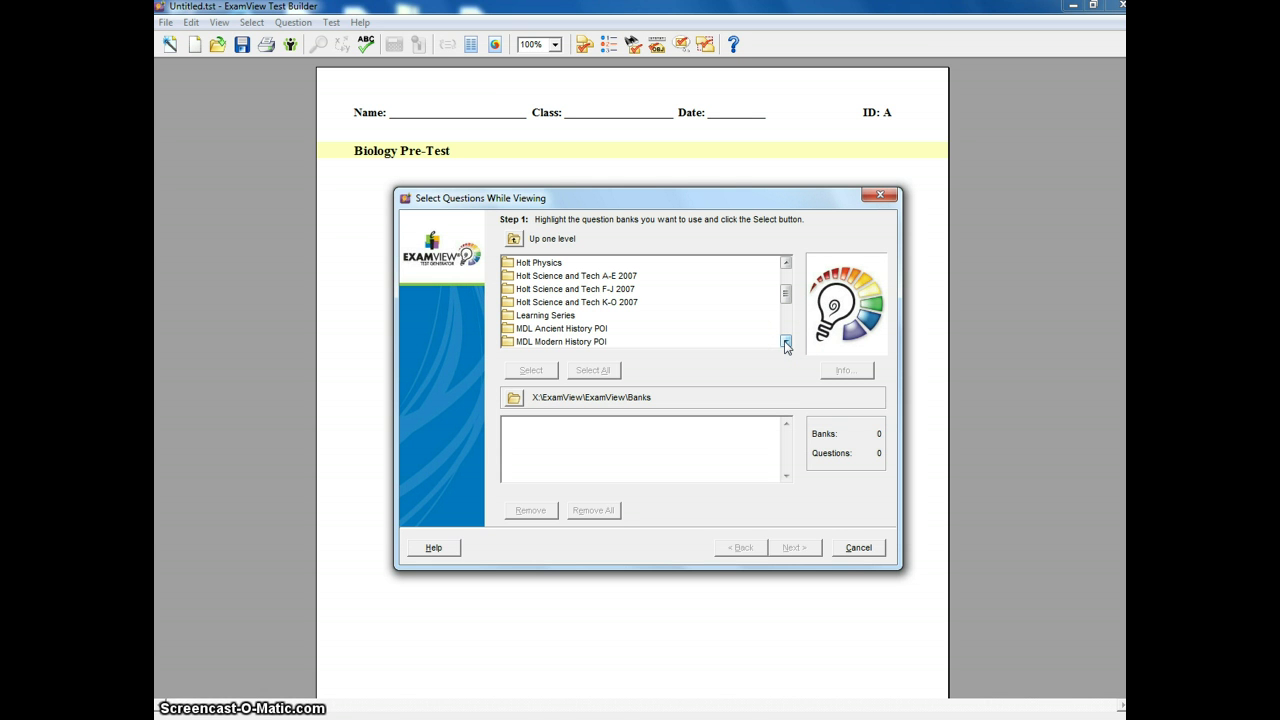
pyautogui.click(785, 343)
pyautogui.click(785, 343)
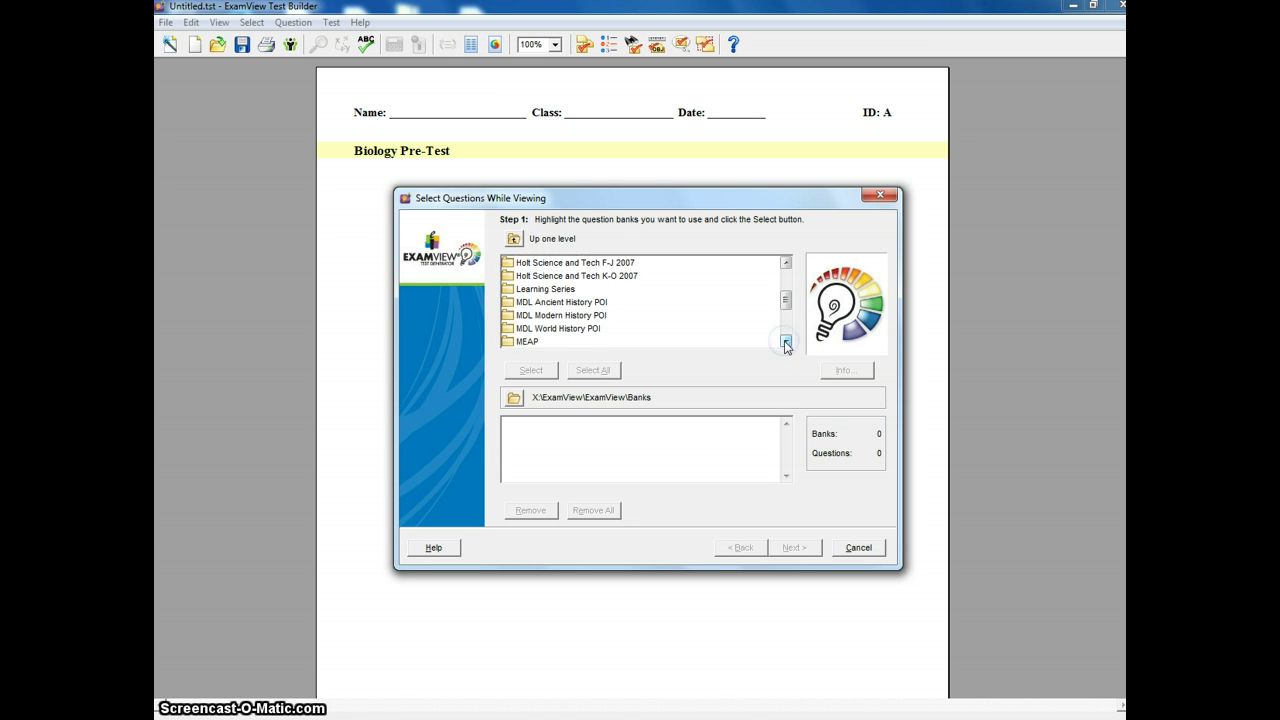
pyautogui.doubleClick(565, 291)
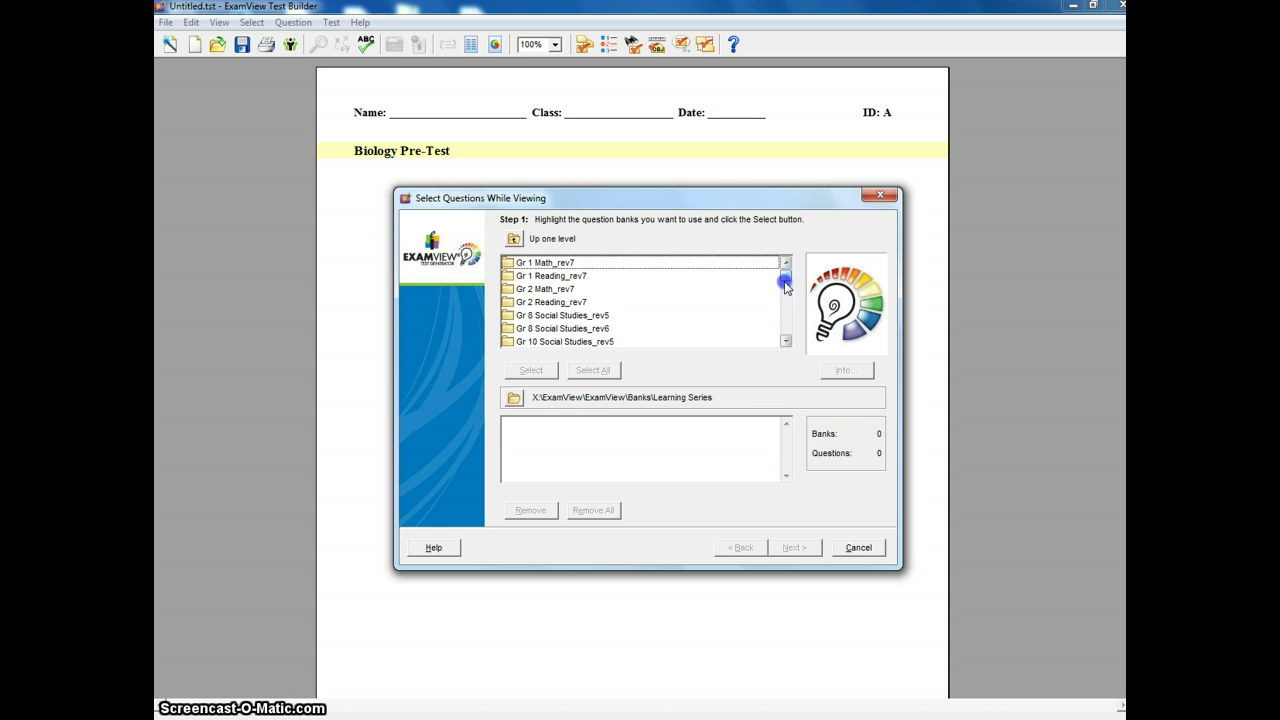
# Scroll through the Learning Series banks to find MI 9-12 Science_rev6.
pyautogui.click(786, 285)
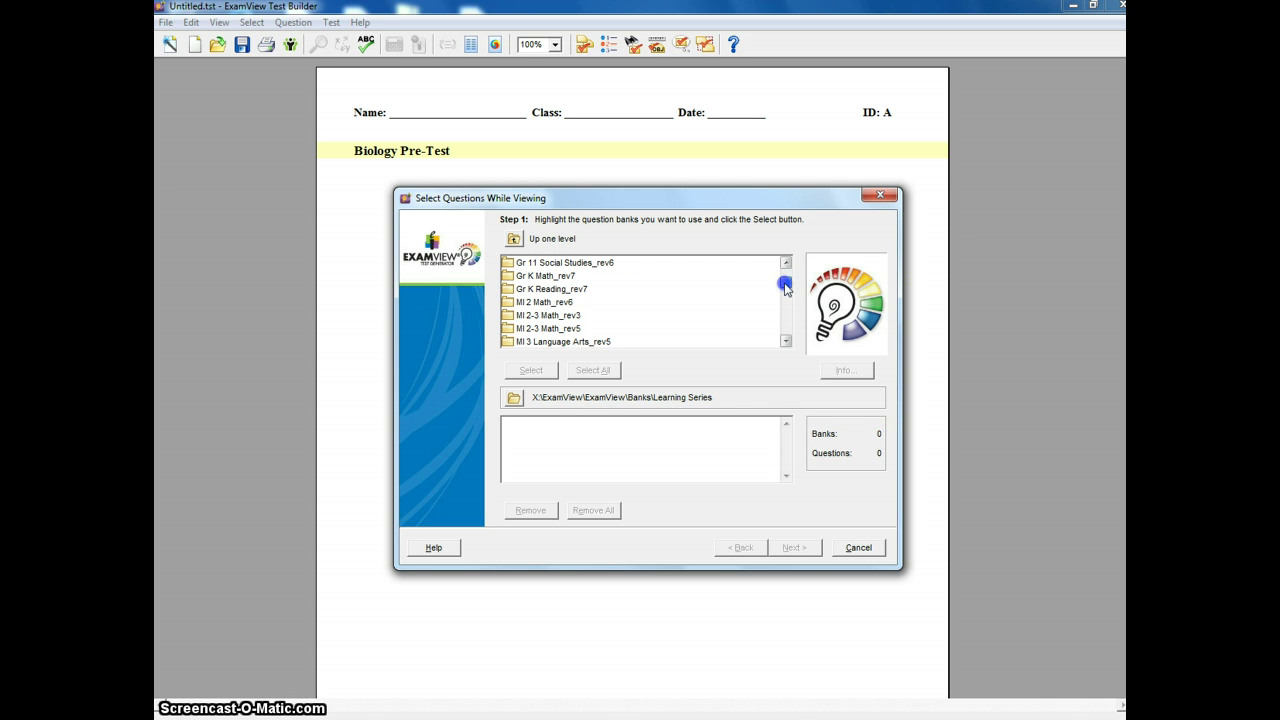
pyautogui.click(786, 342)
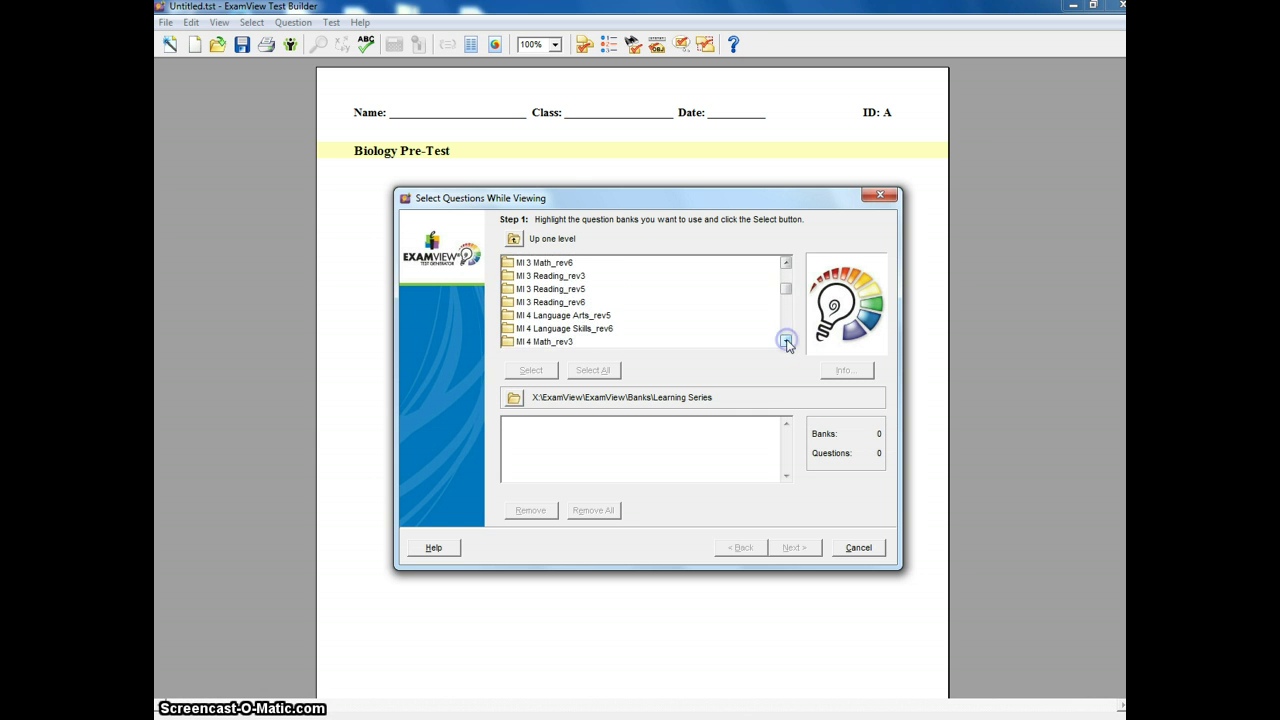
pyautogui.click(786, 342)
pyautogui.click(786, 342)
pyautogui.click(786, 342)
pyautogui.click(786, 342)
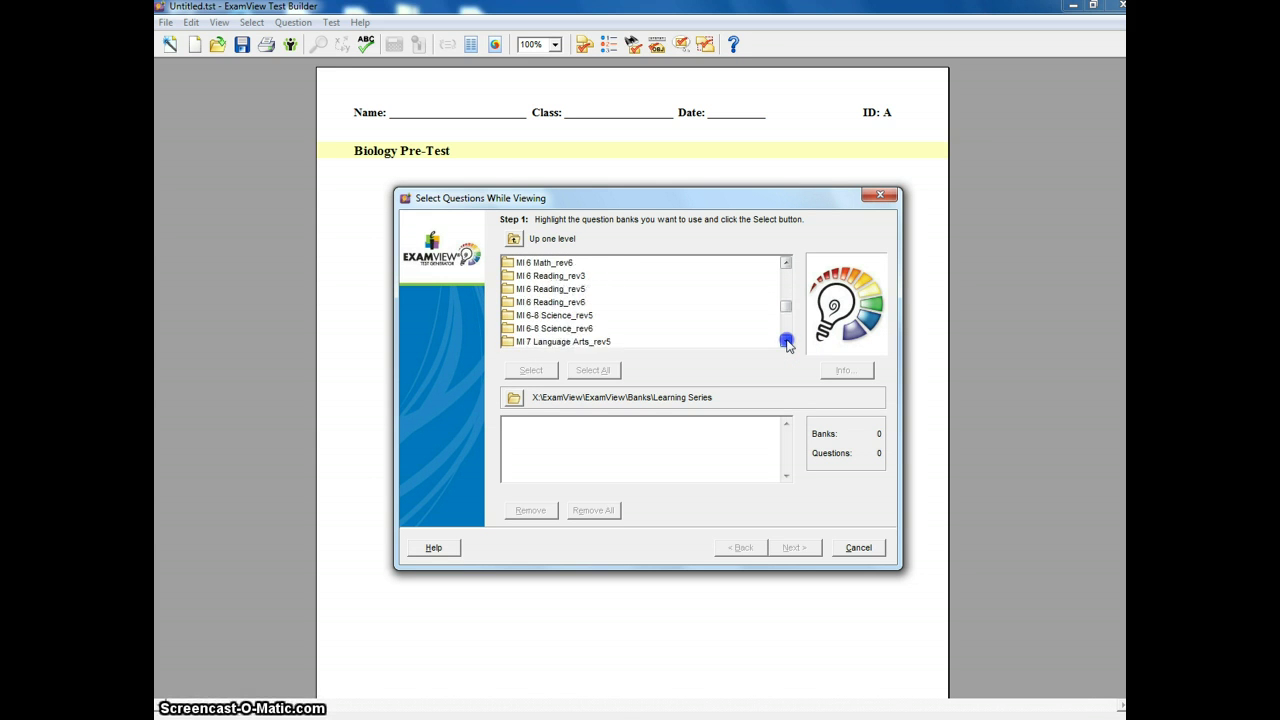
pyautogui.click(786, 342)
pyautogui.click(786, 342)
pyautogui.click(786, 342)
pyautogui.click(786, 342)
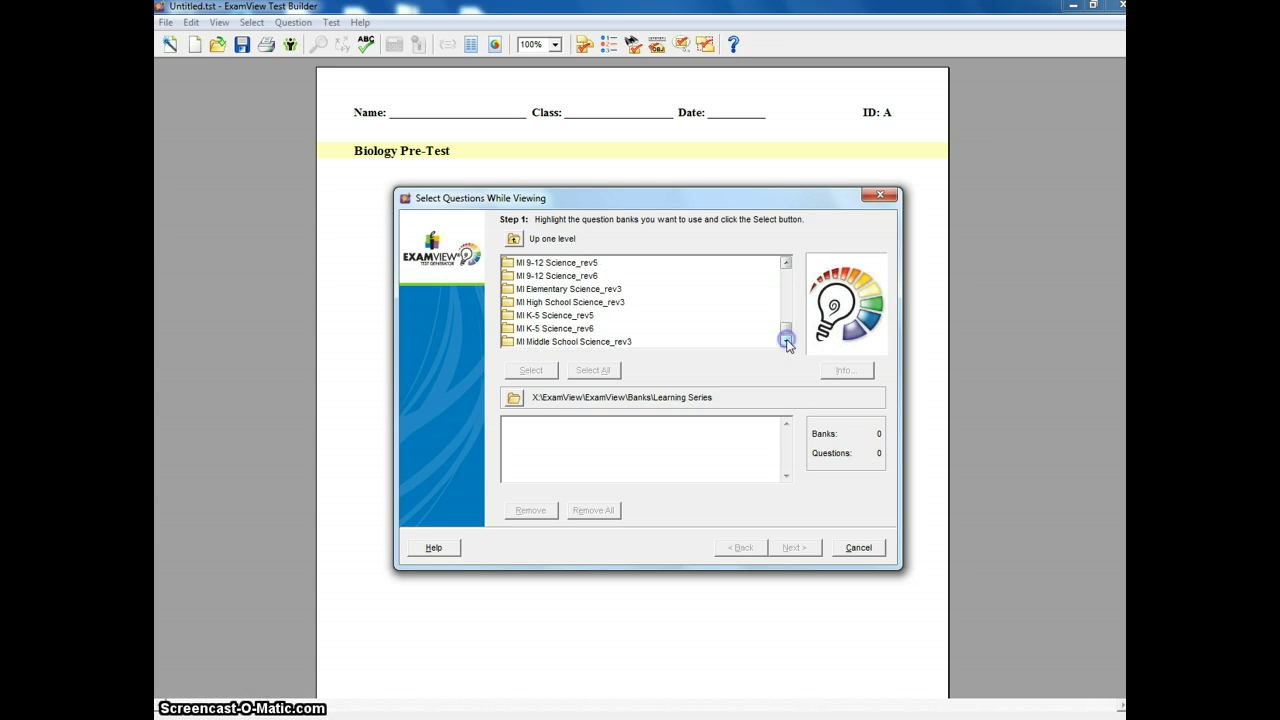
pyautogui.click(786, 264)
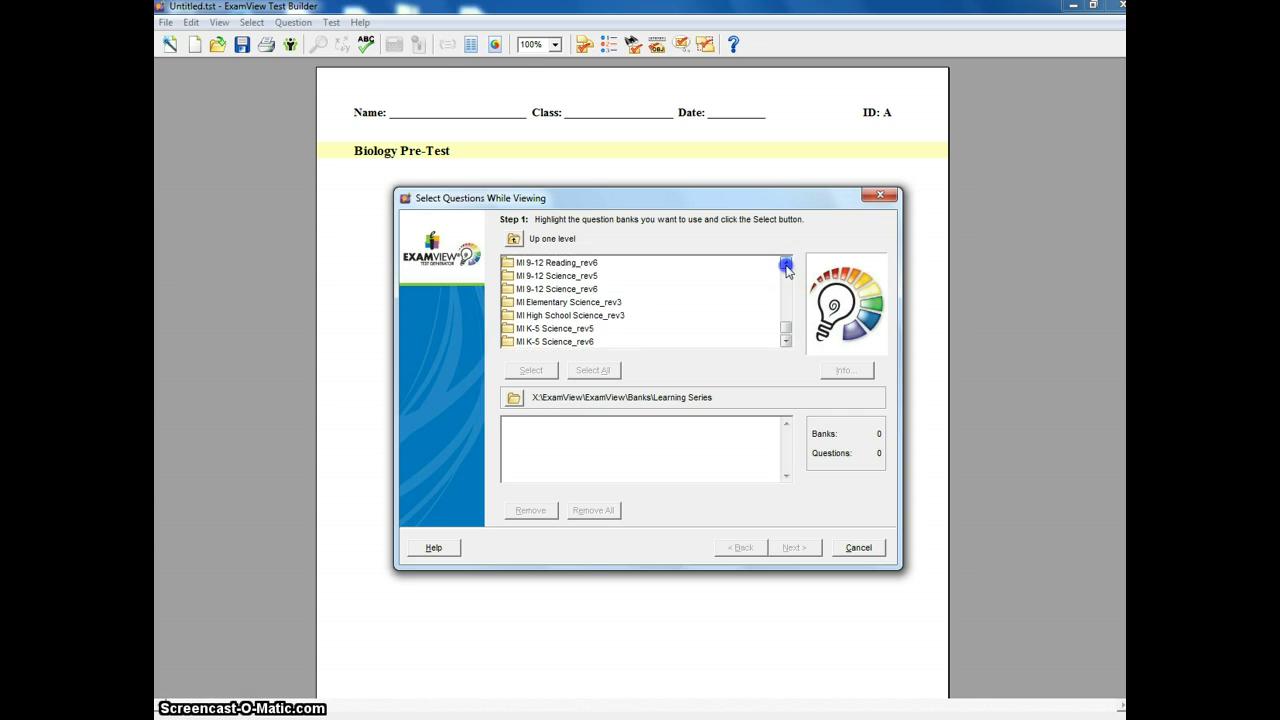
# Add both MI 9-12 Biology banks from MI 9-12 Science_rev6 to the chosen banks.
pyautogui.doubleClick(555, 289)
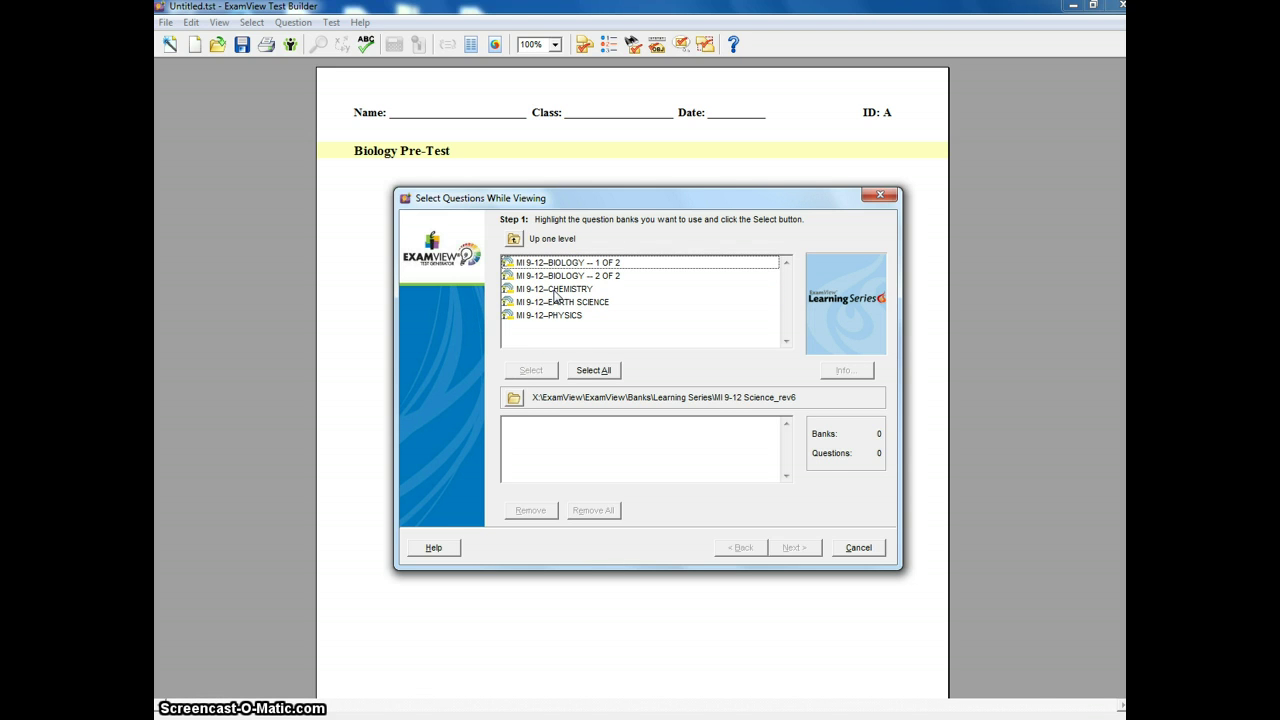
pyautogui.click(614, 263)
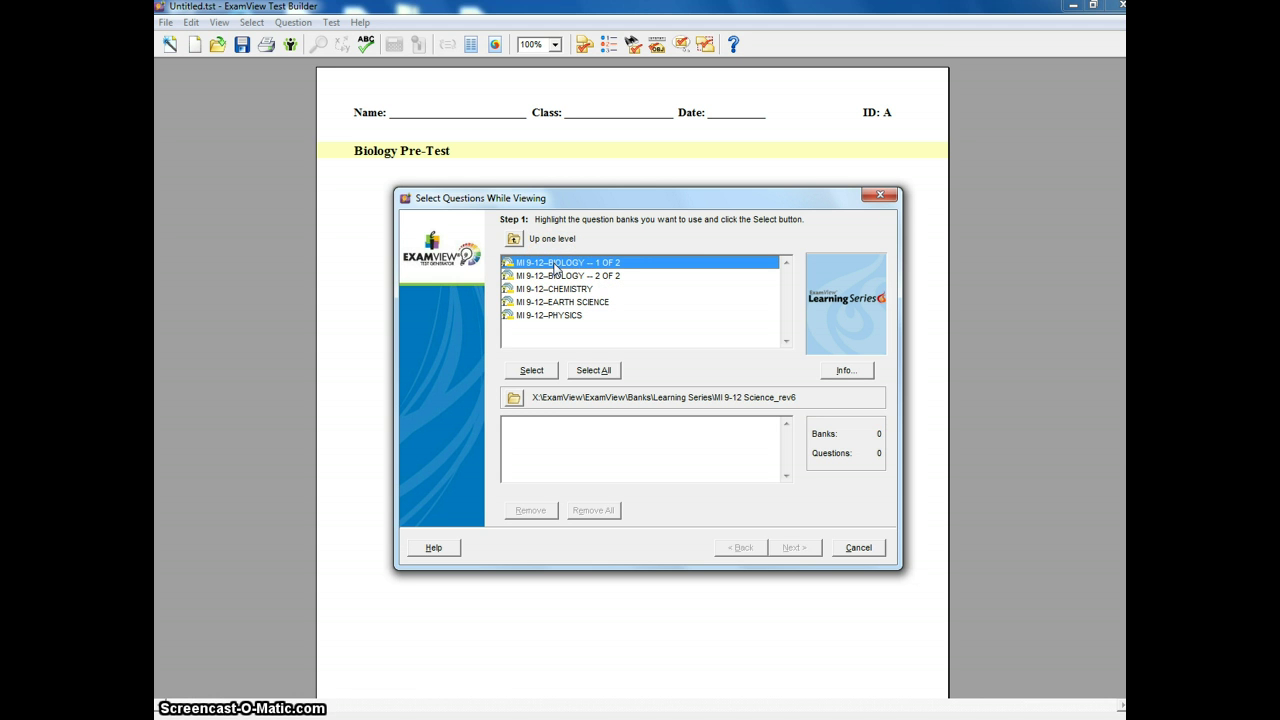
pyautogui.click(529, 371)
pyautogui.click(594, 262)
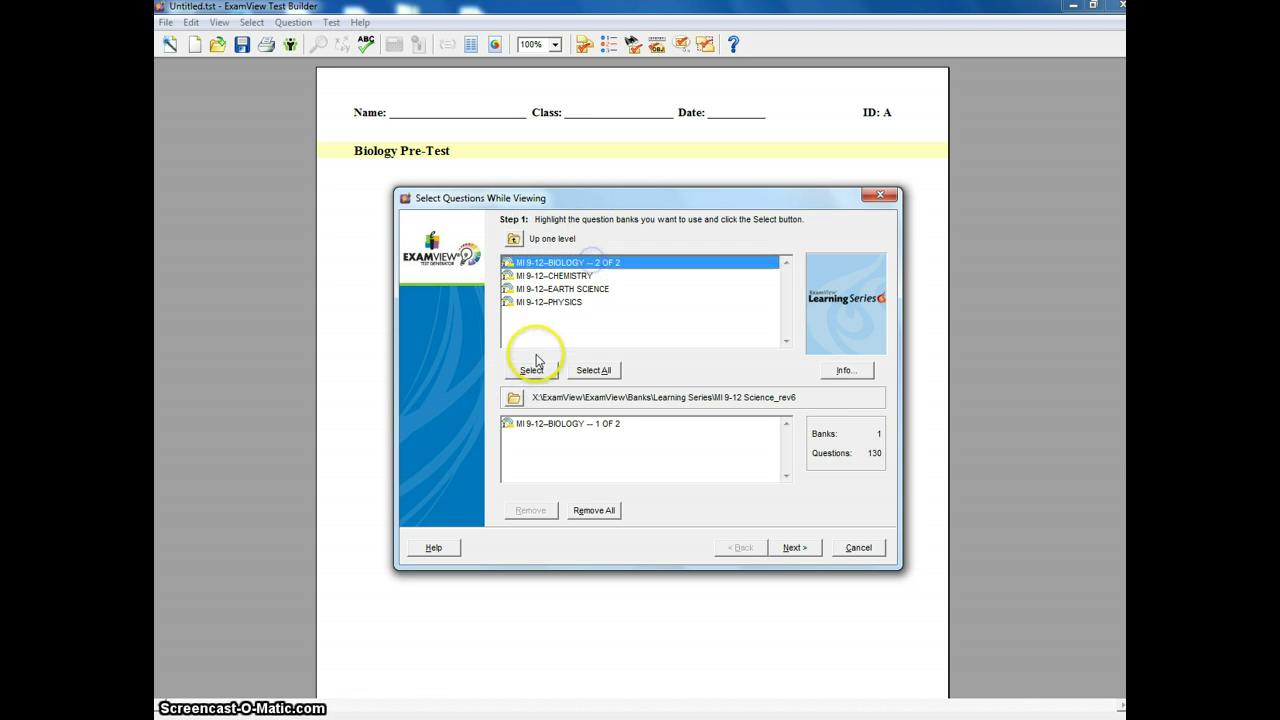
pyautogui.click(545, 370)
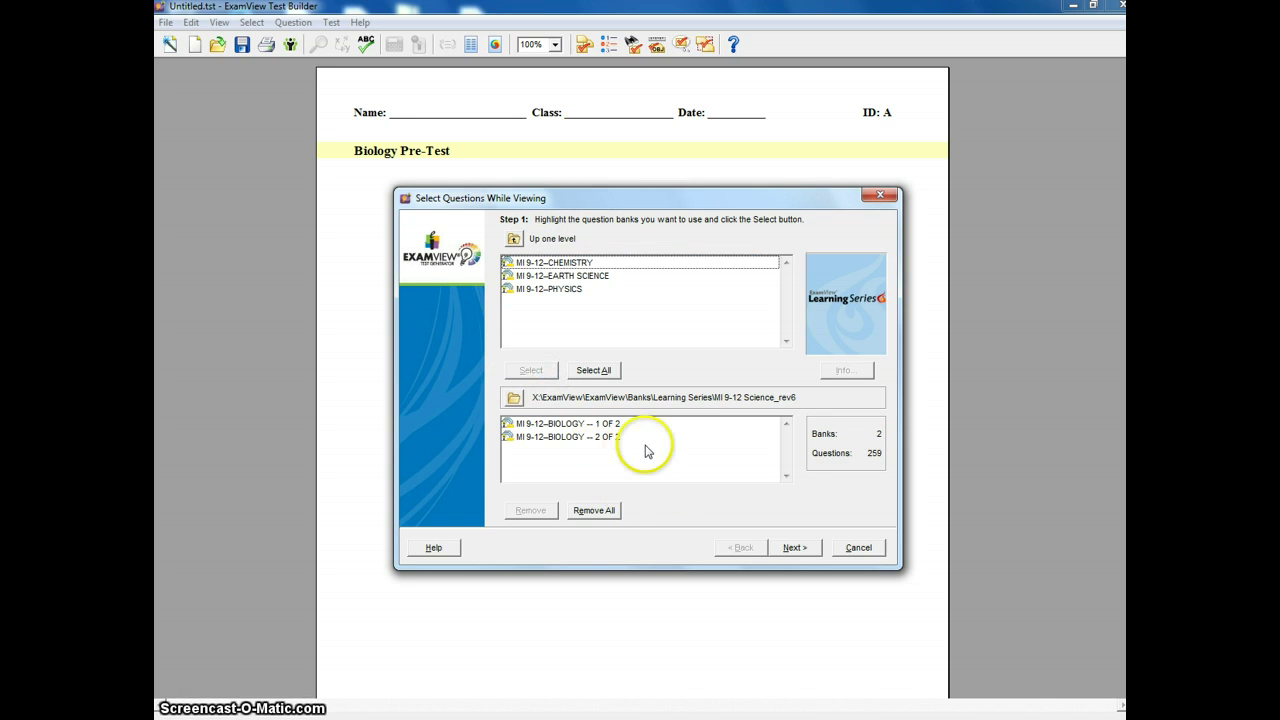
# Go to PH Biology 5e > Chapter Tests A and B Banks > English and add Chapter 8B—Photosynthesis.
pyautogui.click(512, 238)
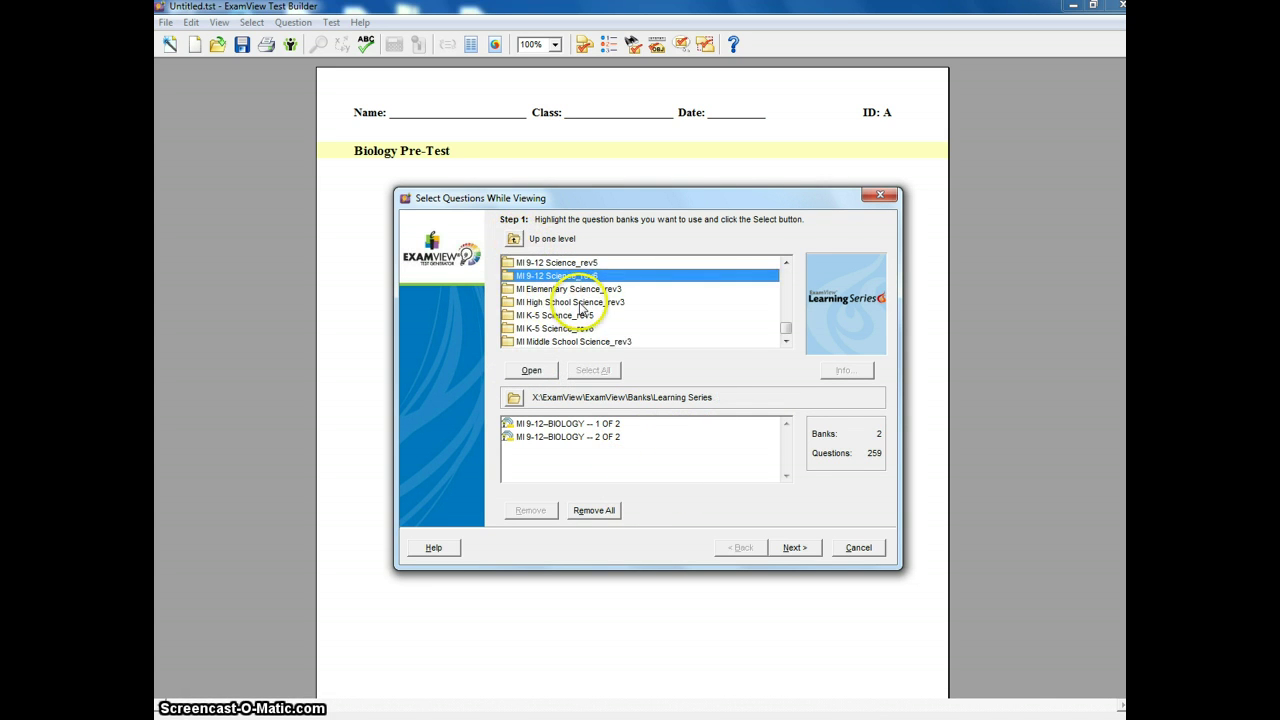
pyautogui.click(514, 240)
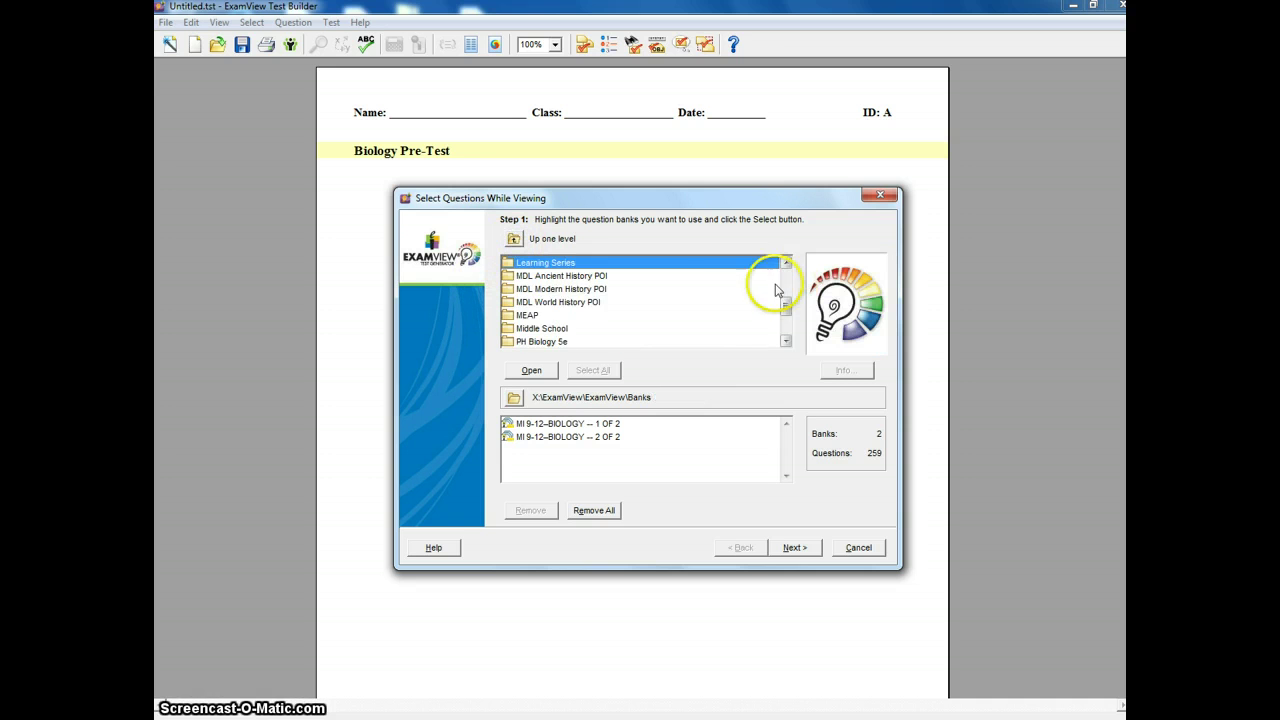
pyautogui.moveTo(788, 312); pyautogui.dragTo(790, 321)
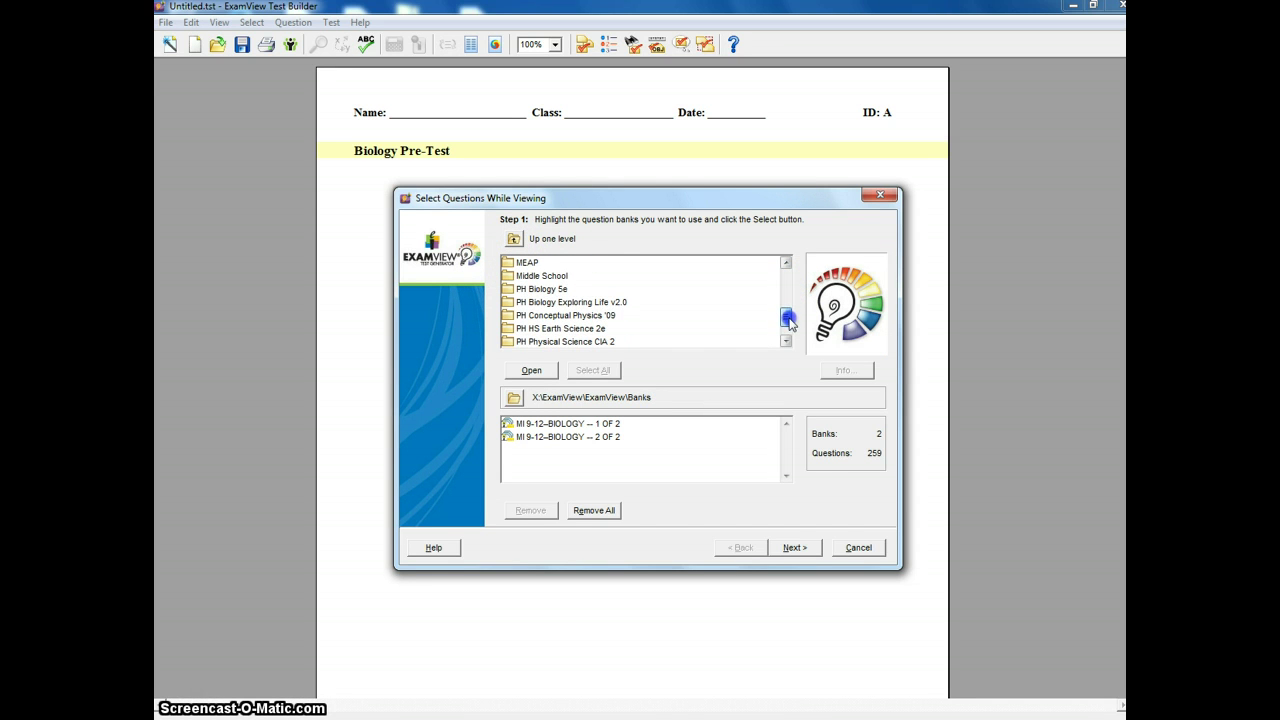
pyautogui.doubleClick(553, 290)
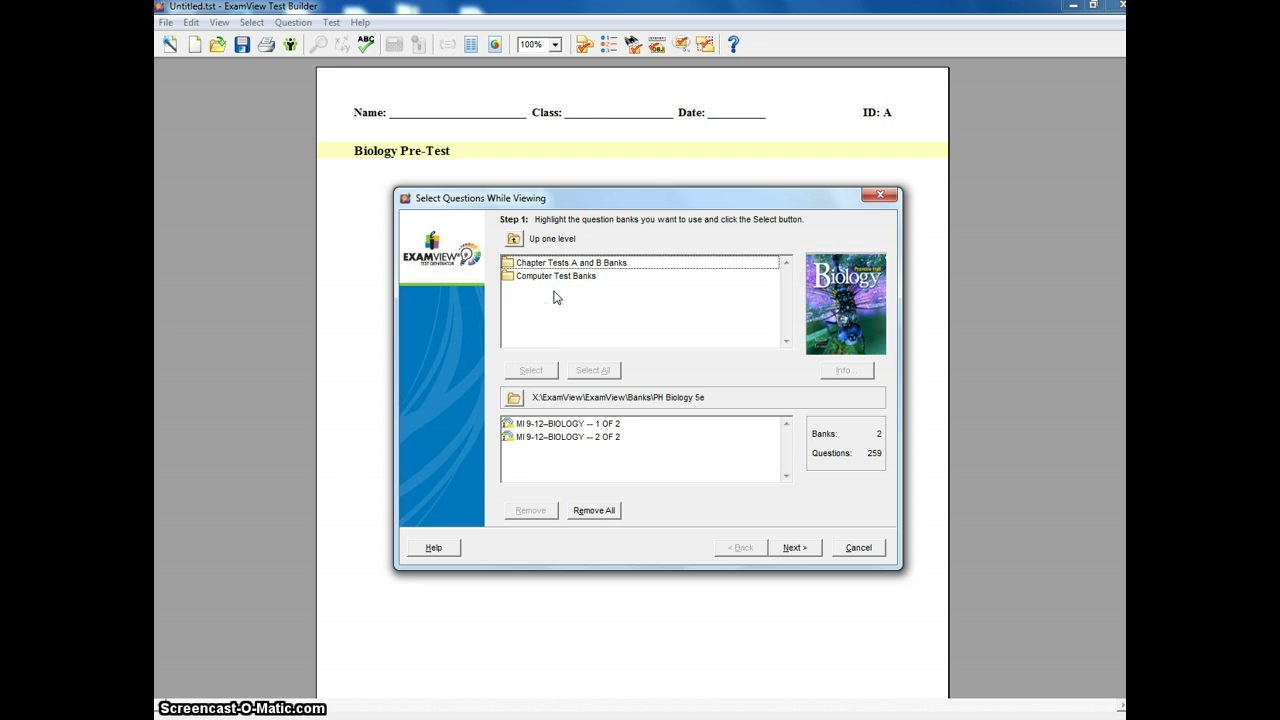
pyautogui.doubleClick(586, 264)
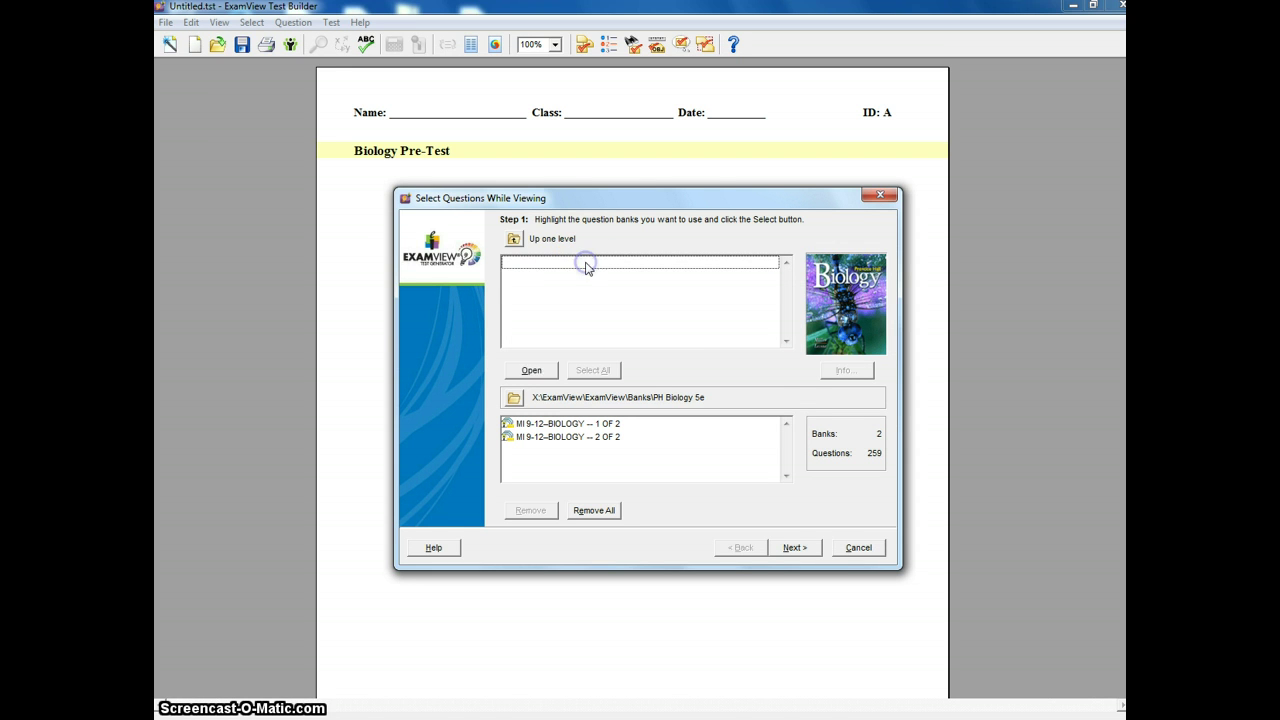
pyautogui.doubleClick(523, 262)
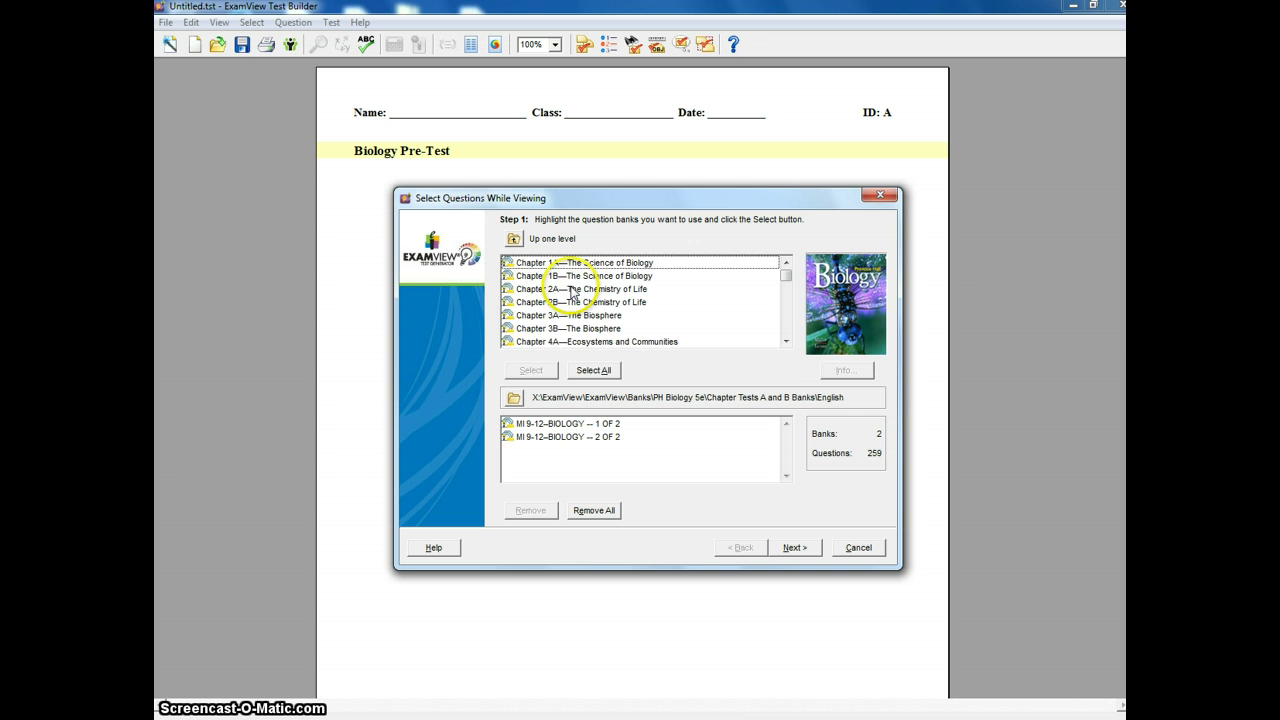
pyautogui.click(786, 342)
pyautogui.click(786, 342)
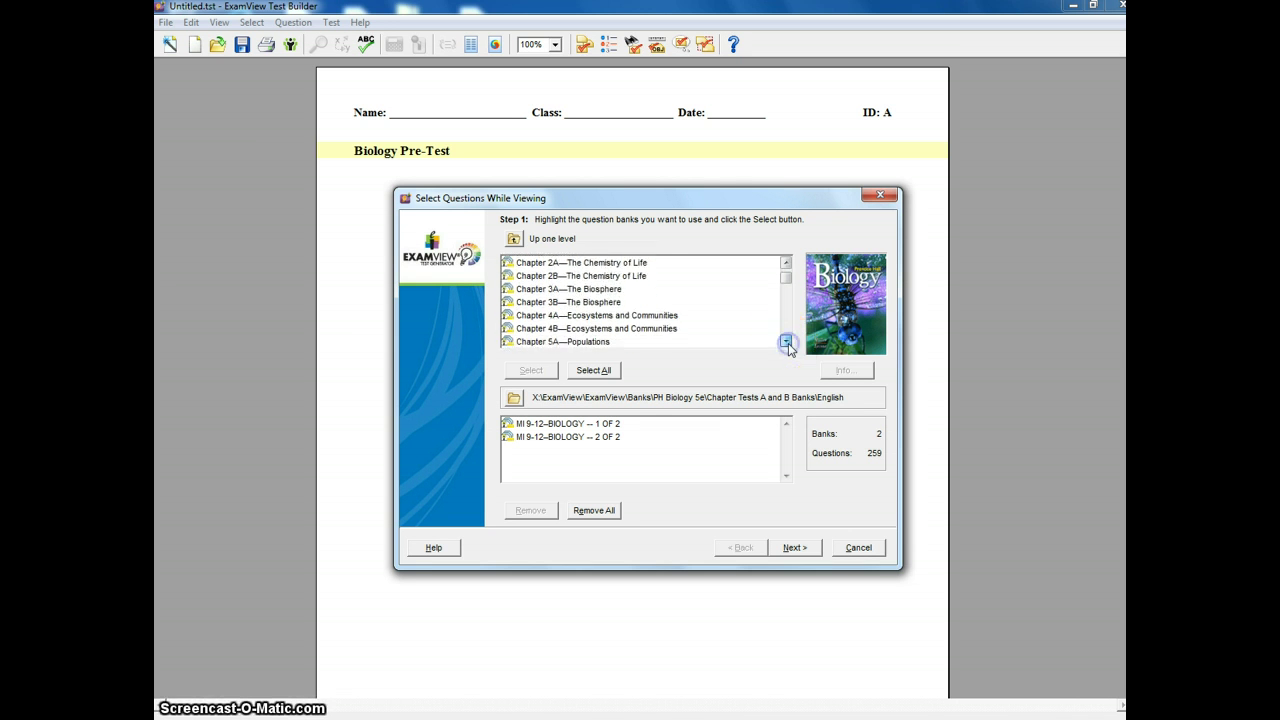
pyautogui.click(786, 342)
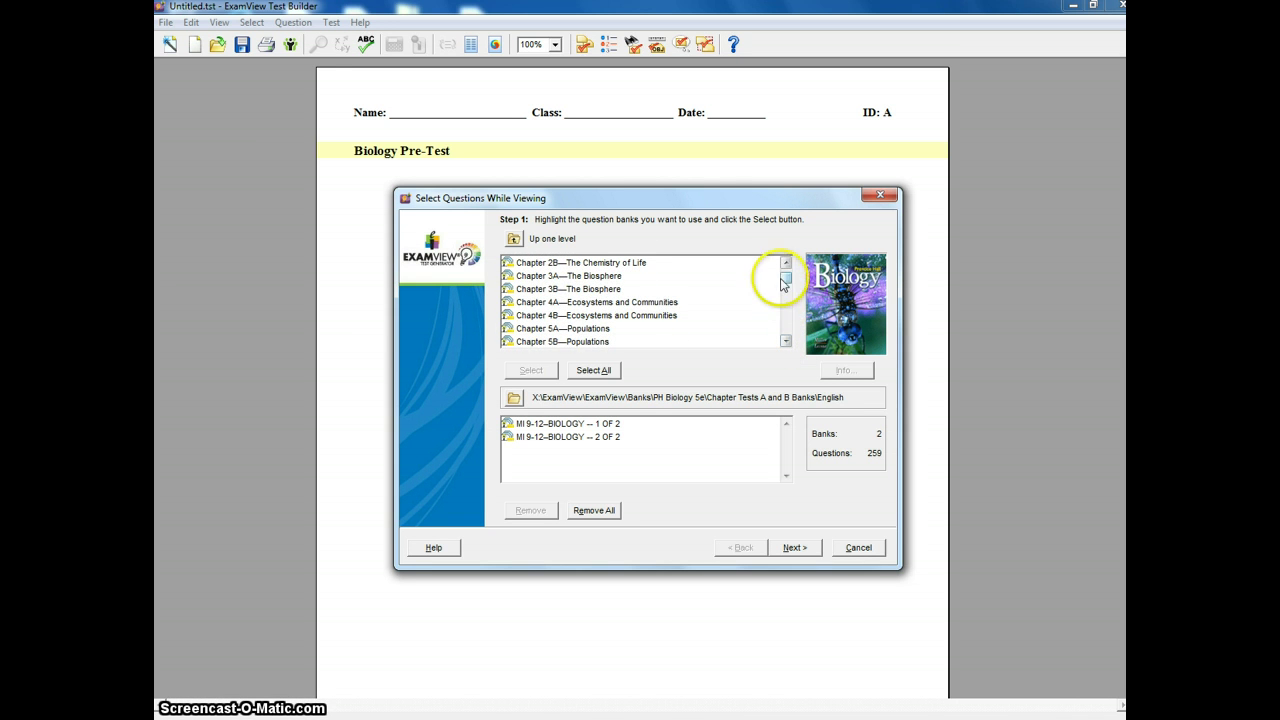
pyautogui.moveTo(786, 278); pyautogui.dragTo(786, 289)
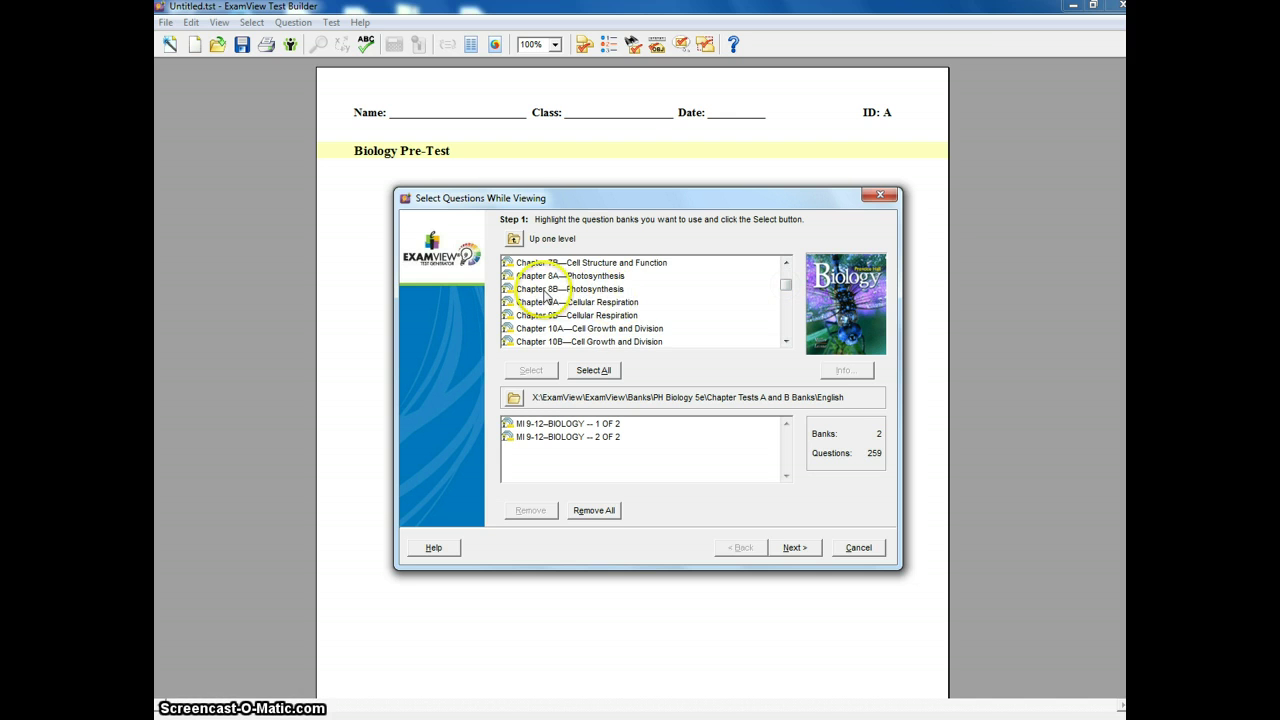
pyautogui.doubleClick(545, 290)
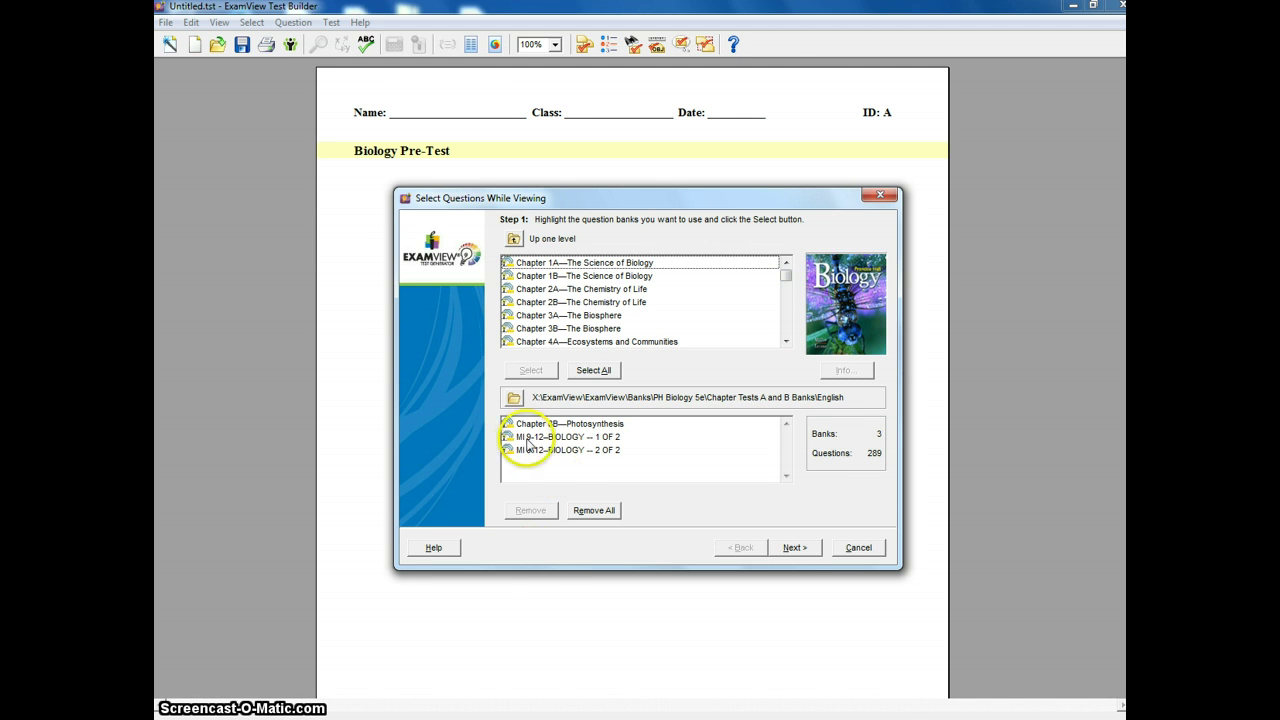
# Move to question browsing, scroll the Chapter 8B questions, then show the MI 9-12 Biology 1 of 2 bank.
pyautogui.click(797, 548)
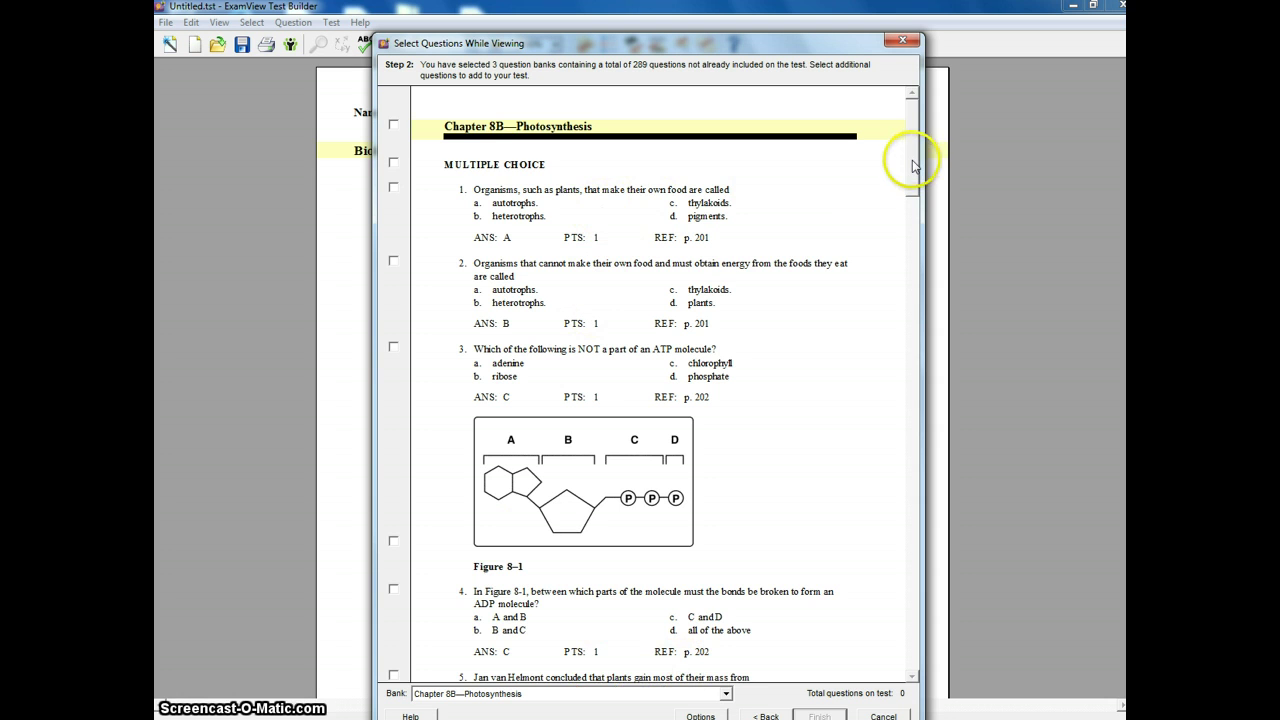
pyautogui.moveTo(912, 165); pyautogui.dragTo(912, 170)
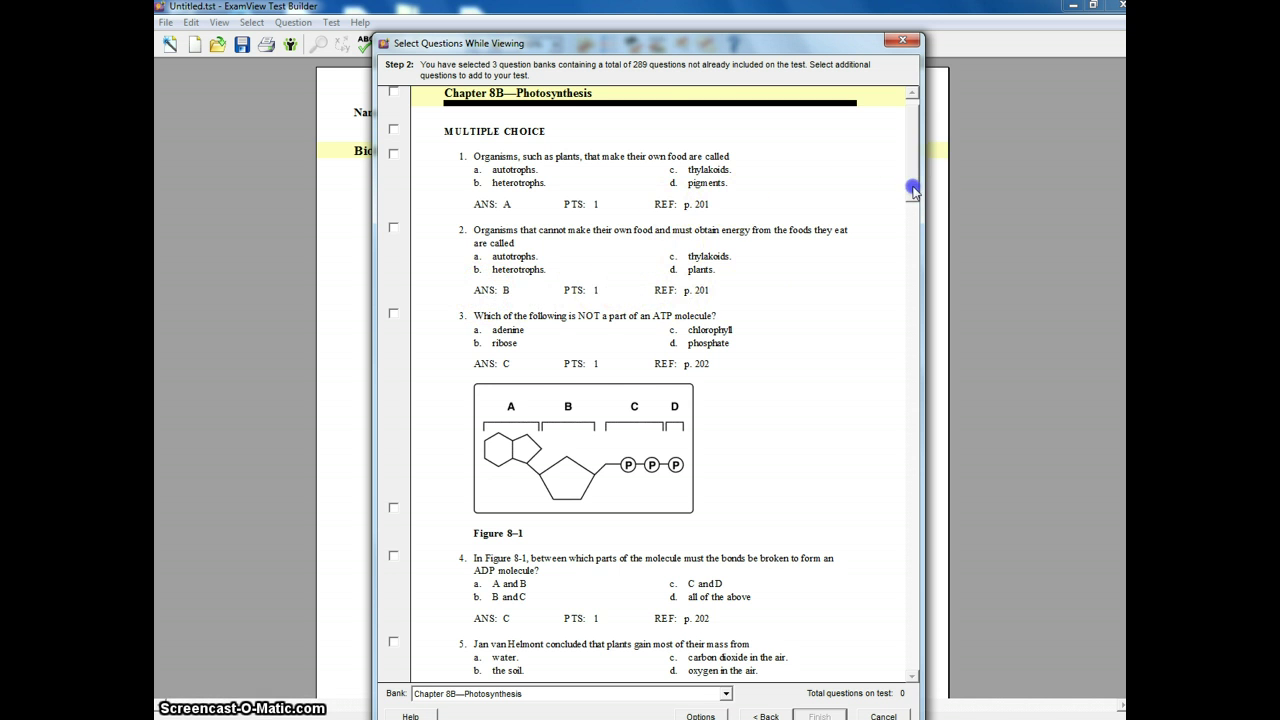
pyautogui.moveTo(912, 190); pyautogui.dragTo(918, 646)
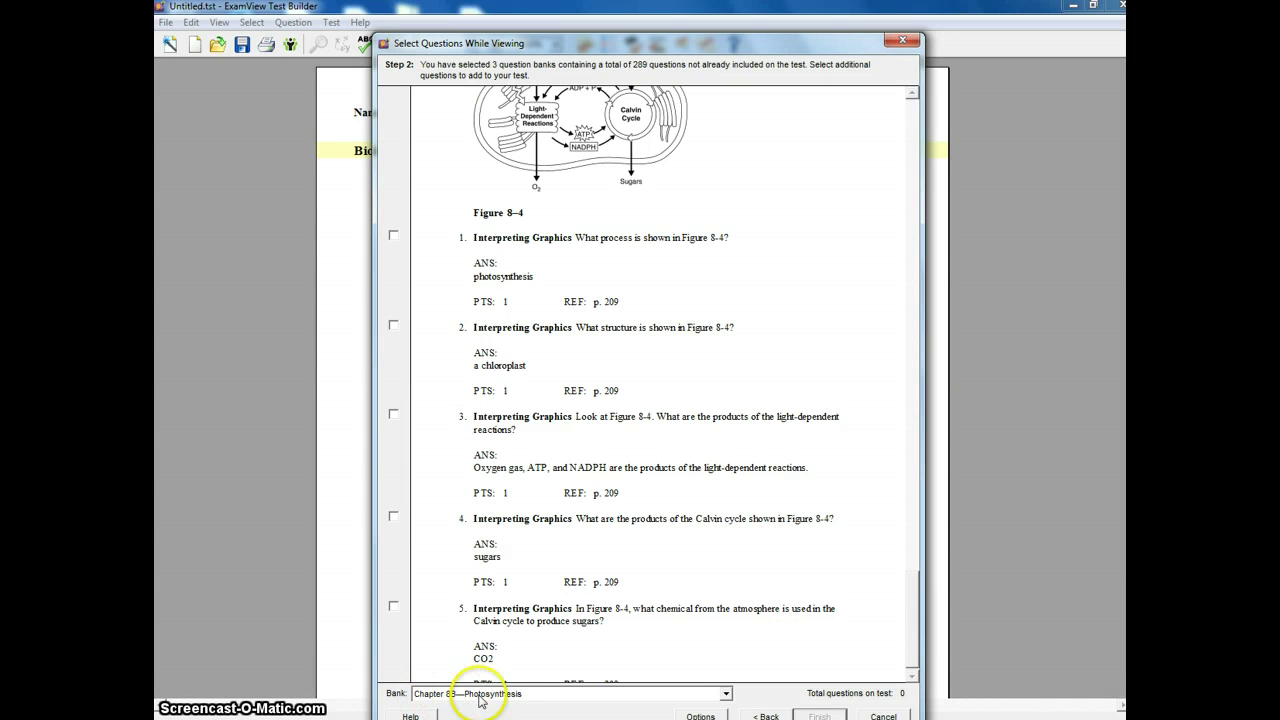
pyautogui.click(727, 693)
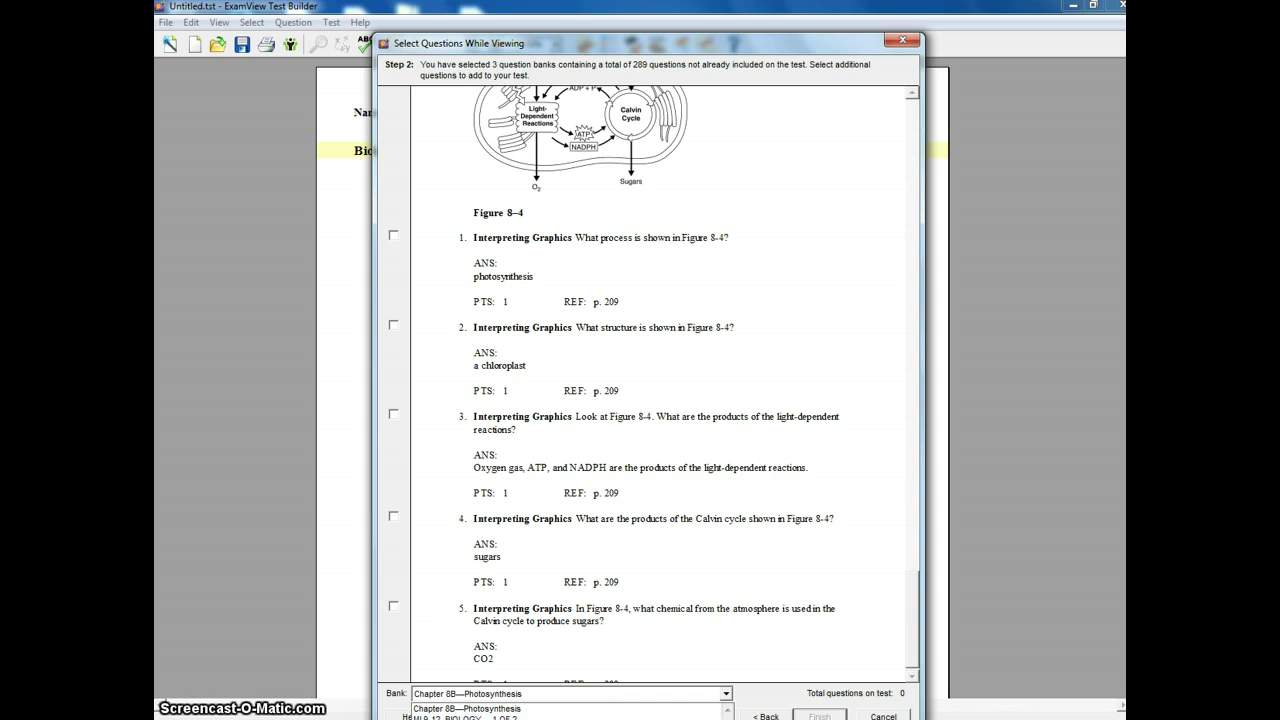
pyautogui.click(520, 717)
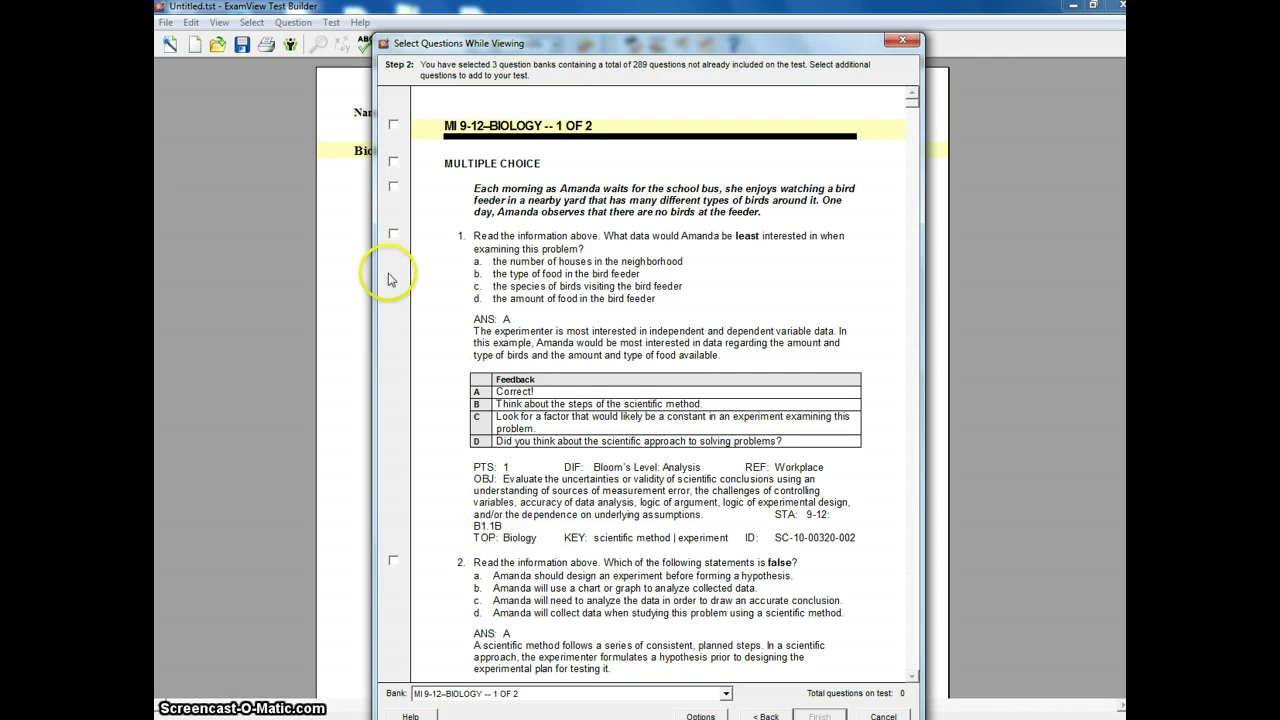
# Add questions 1 and 4 from the Biology 1 of 2 bank to the test.
pyautogui.click(393, 233)
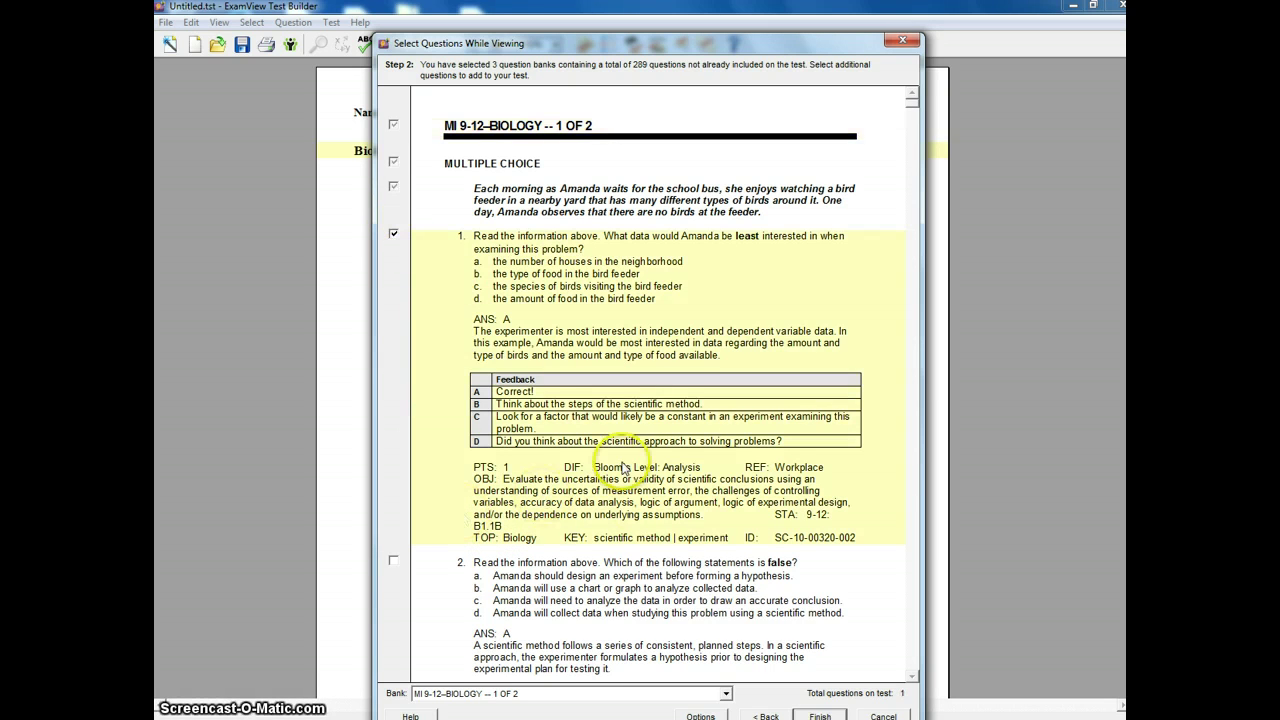
pyautogui.scroll(-8, 706, 600)
pyautogui.scroll(-9, 729, 596)
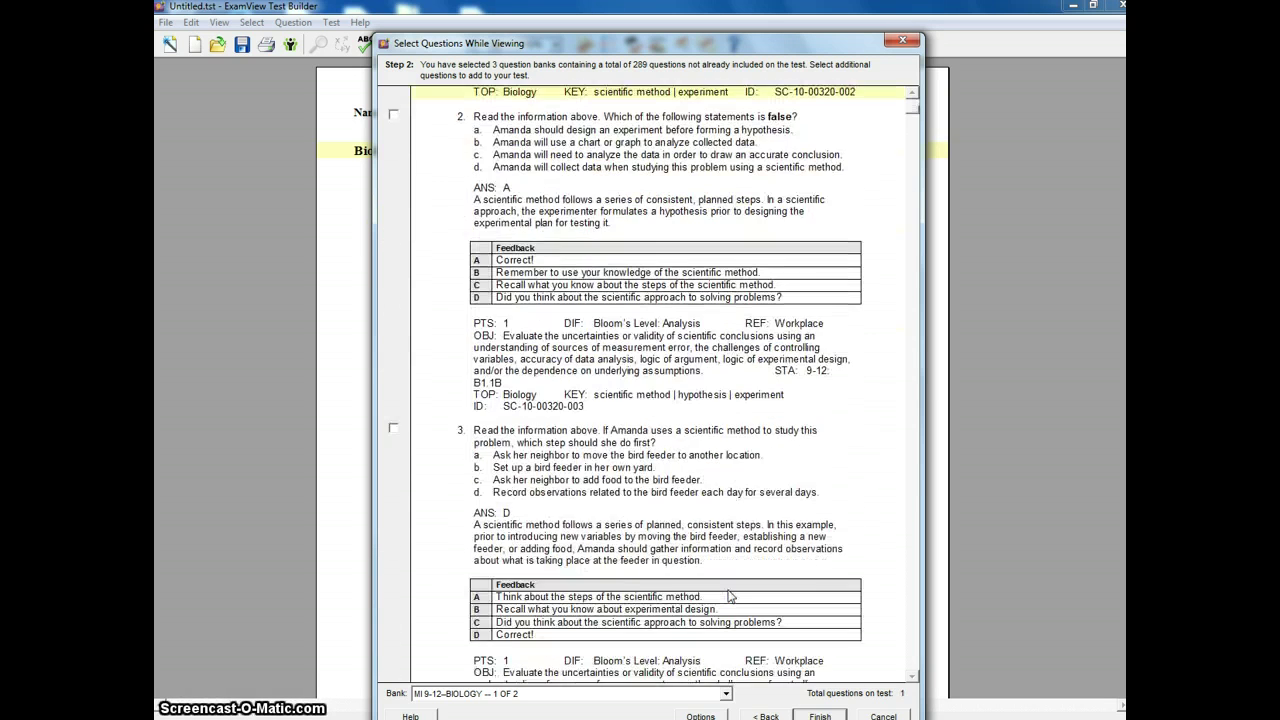
pyautogui.click(393, 518)
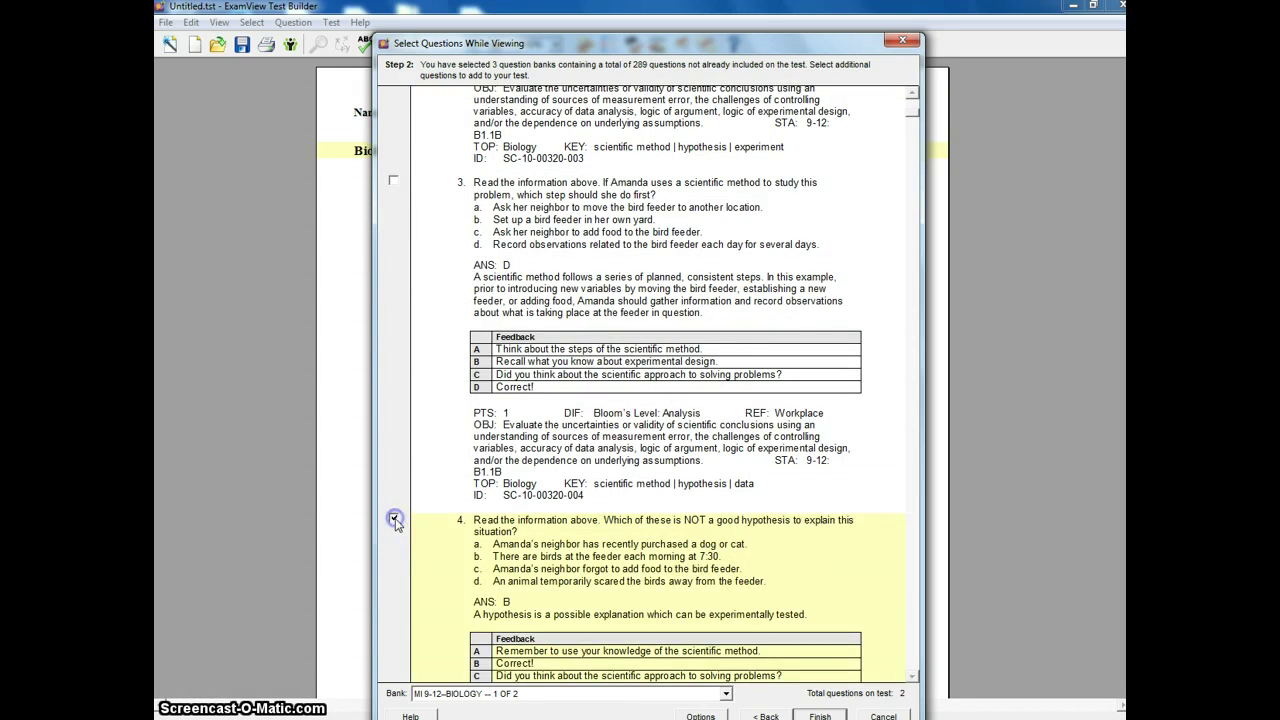
# From the Biology 2 of 2 bank, add the fish variation question and question 68.
pyautogui.click(726, 693)
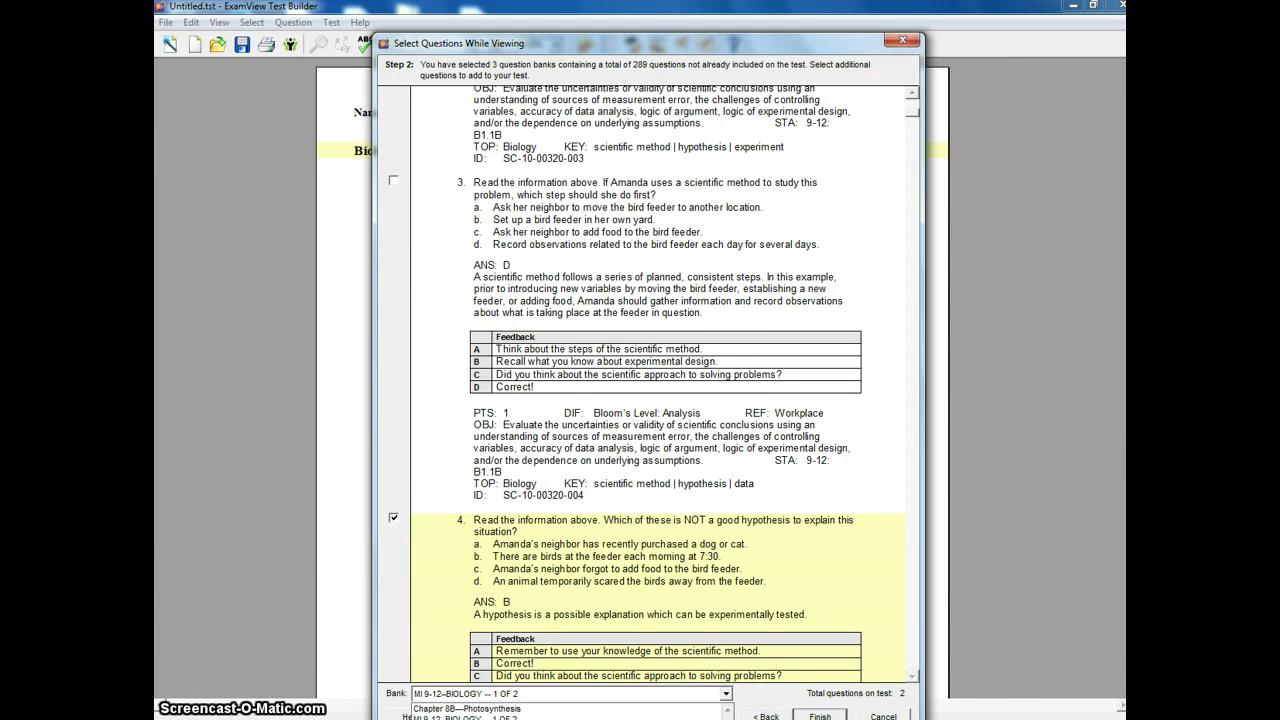
pyautogui.click(612, 715)
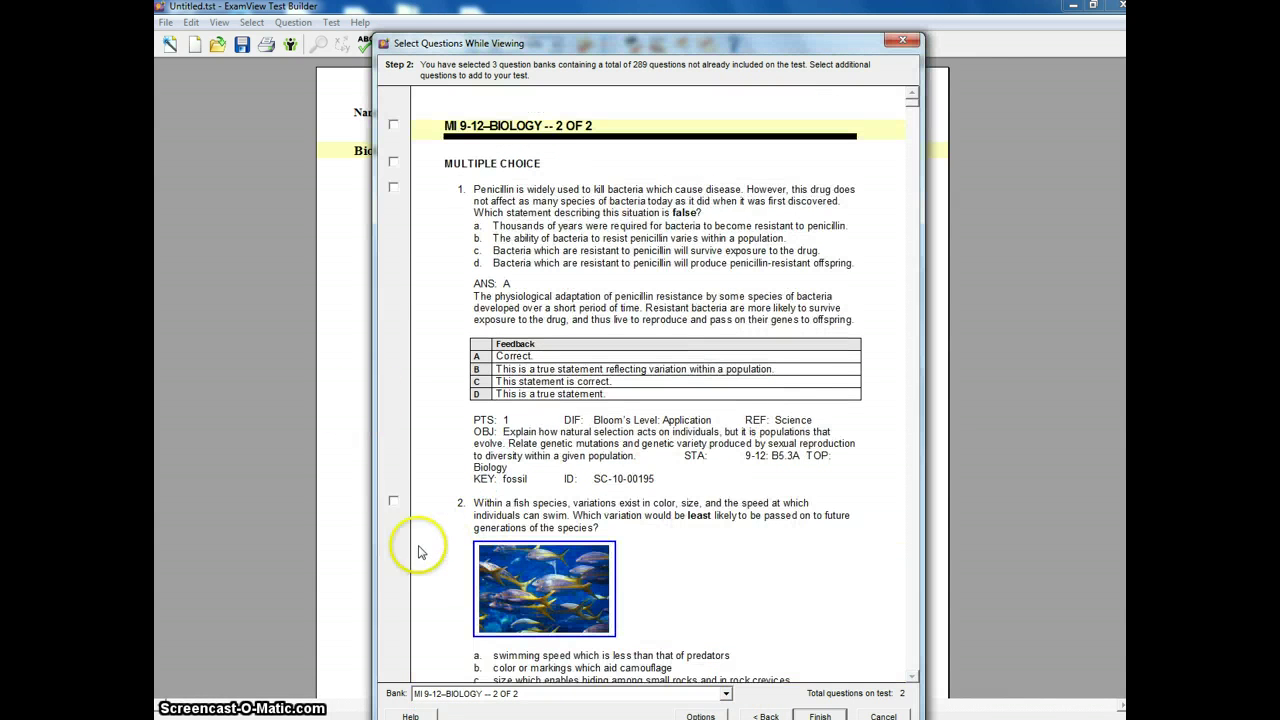
pyautogui.click(393, 502)
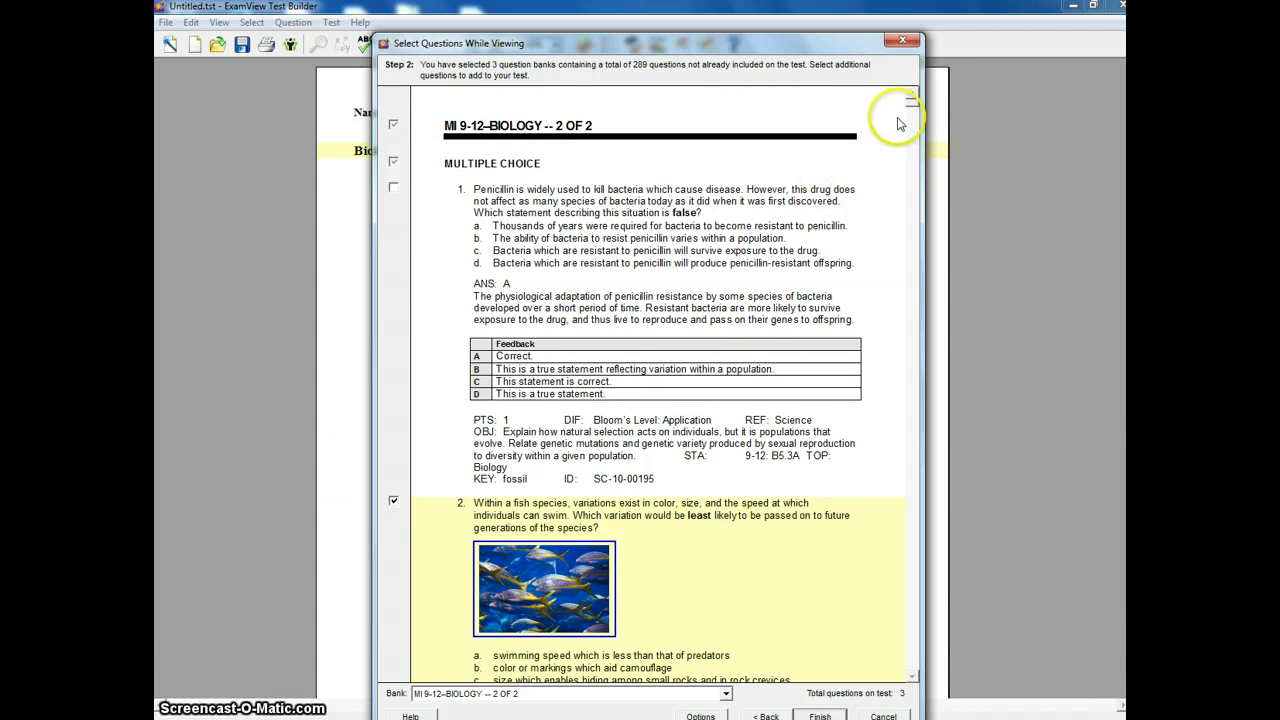
pyautogui.moveTo(913, 104); pyautogui.dragTo(909, 428)
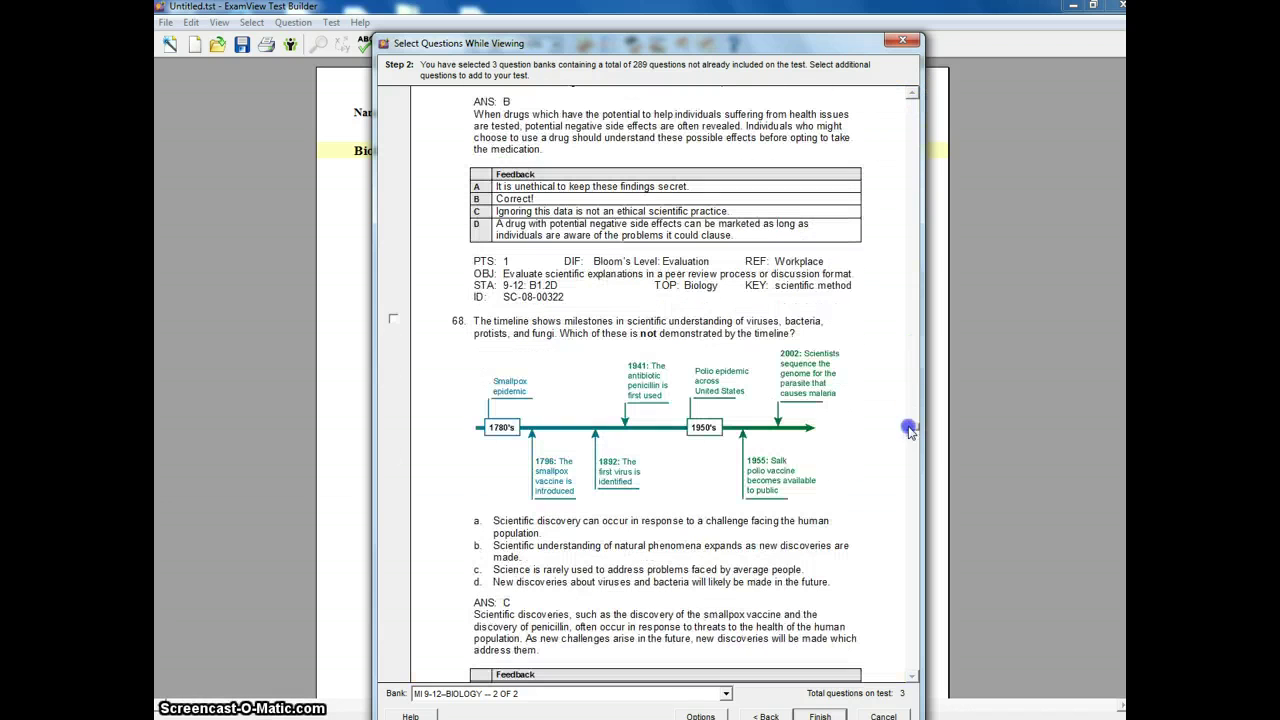
pyautogui.click(393, 318)
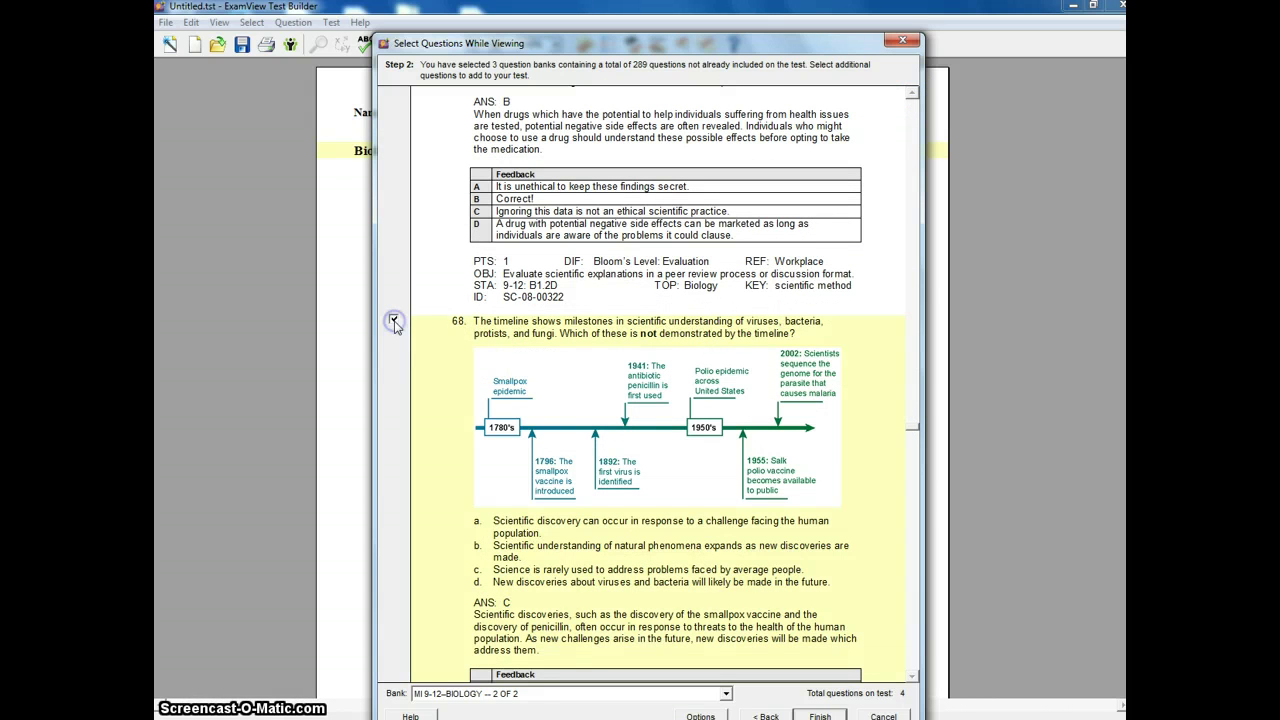
# Add the Figure 8-1 question 4 from Chapter 8B—Photosynthesis and finish selecting.
pyautogui.click(726, 693)
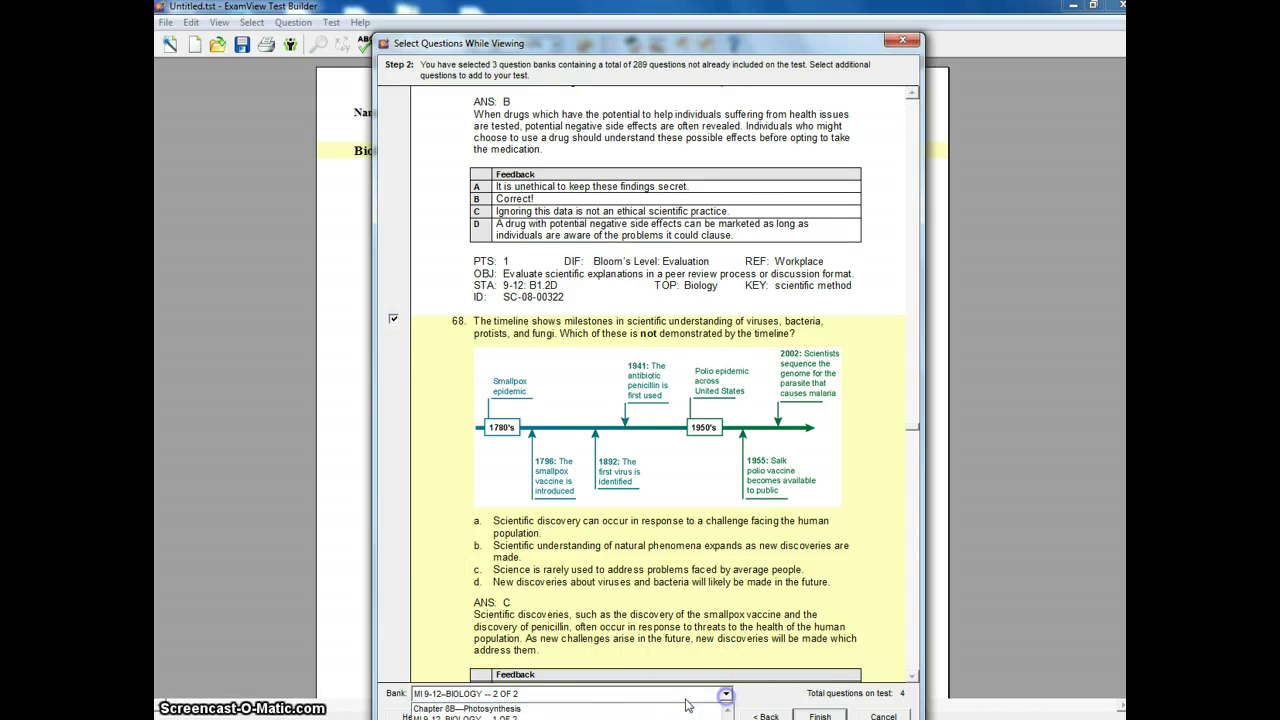
pyautogui.click(533, 709)
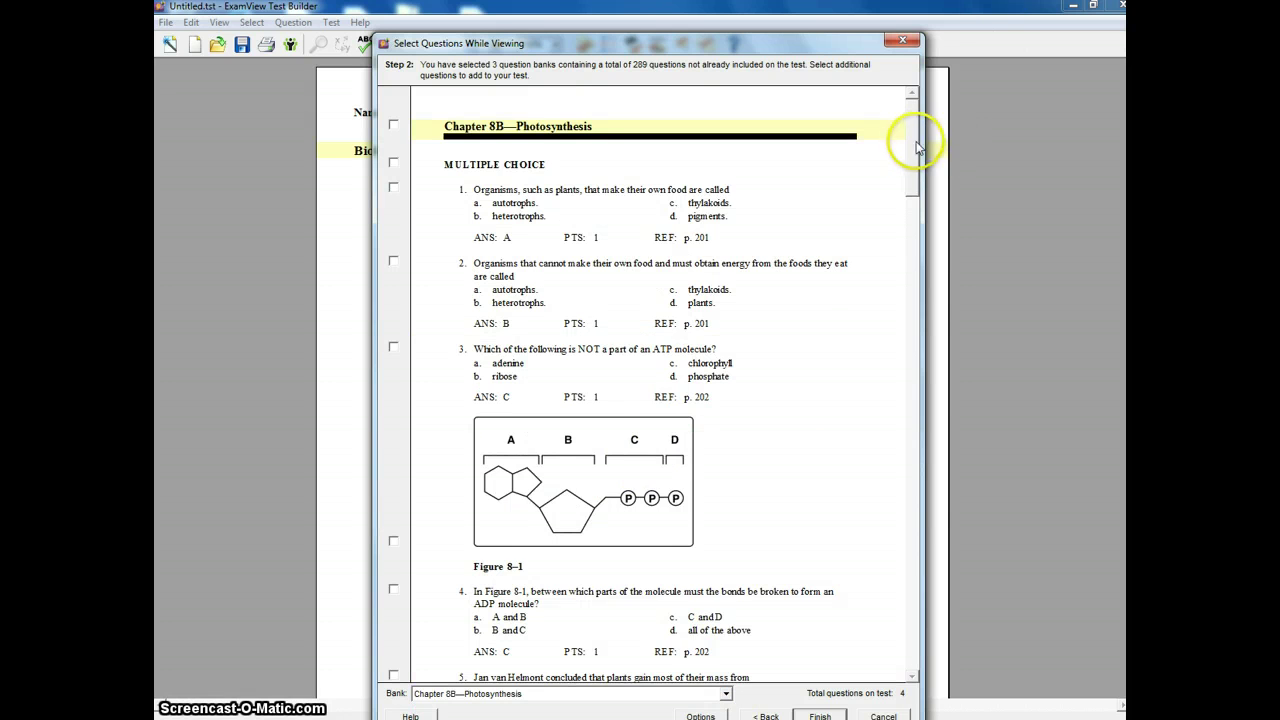
pyautogui.moveTo(913, 148); pyautogui.dragTo(913, 187)
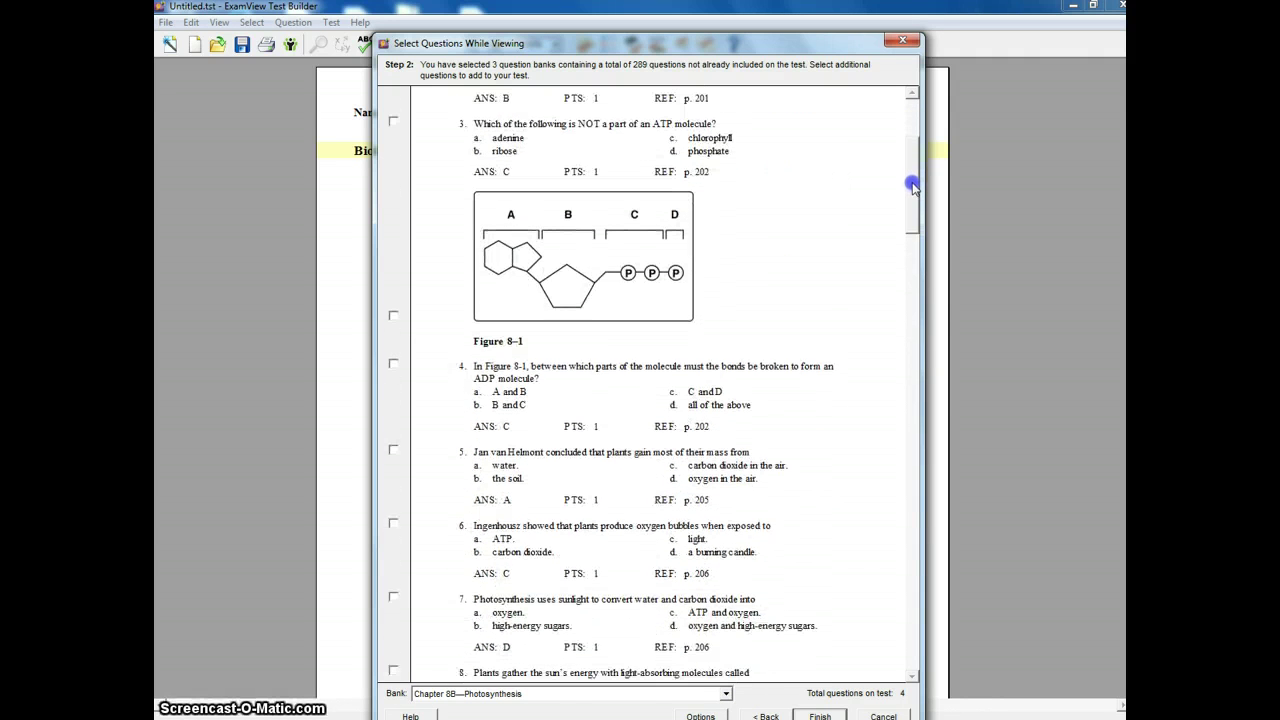
pyautogui.click(394, 365)
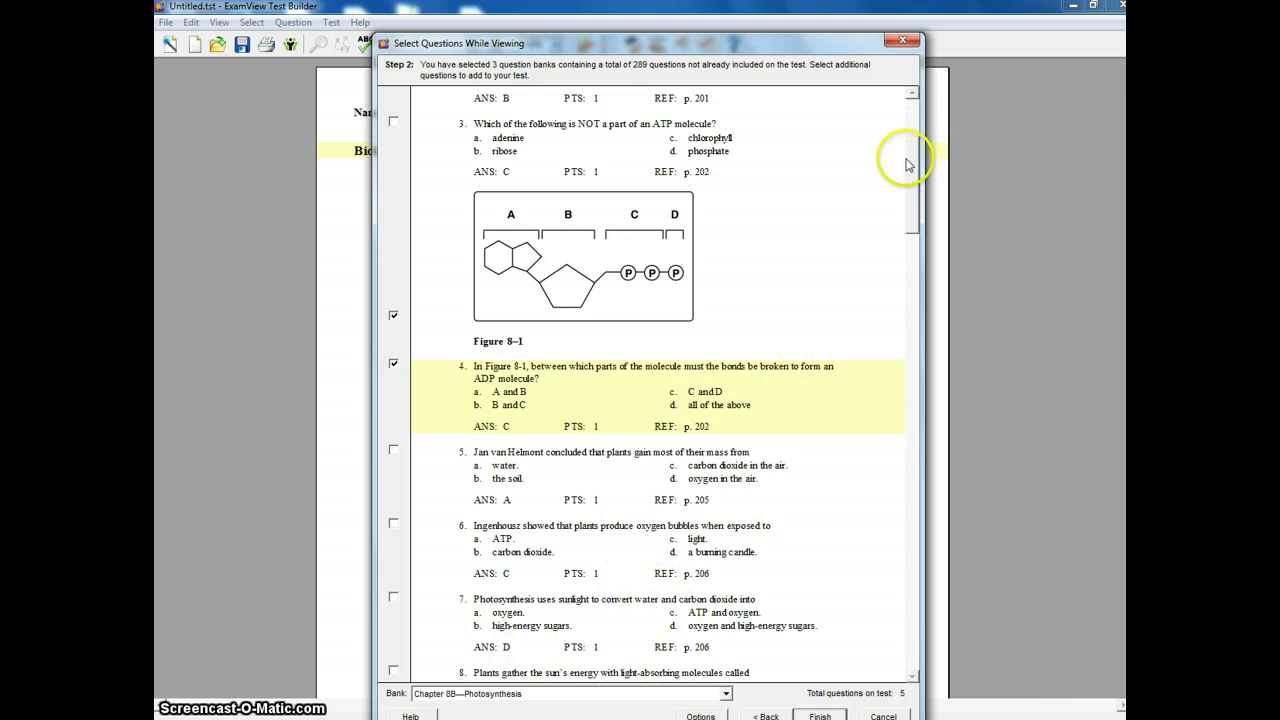
pyautogui.click(826, 715)
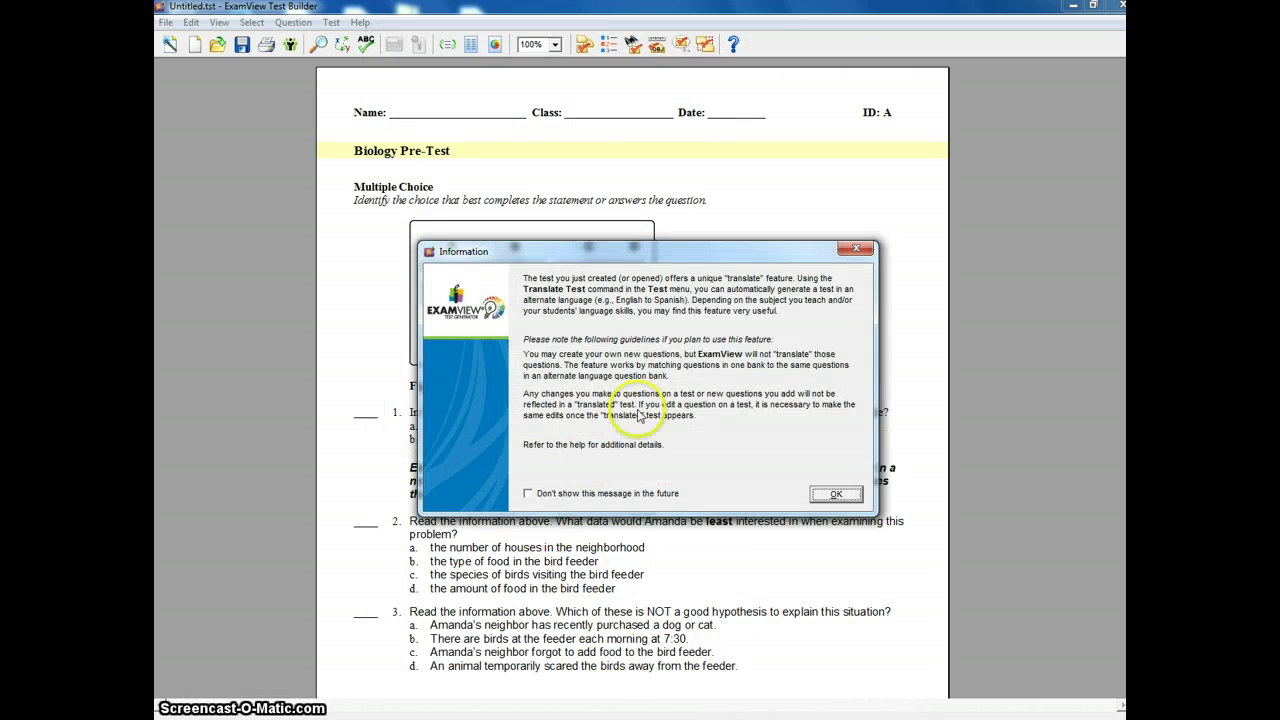
# Turn off the translate-feature notice for good and scroll through the two-page test.
pyautogui.click(529, 495)
pyautogui.click(834, 494)
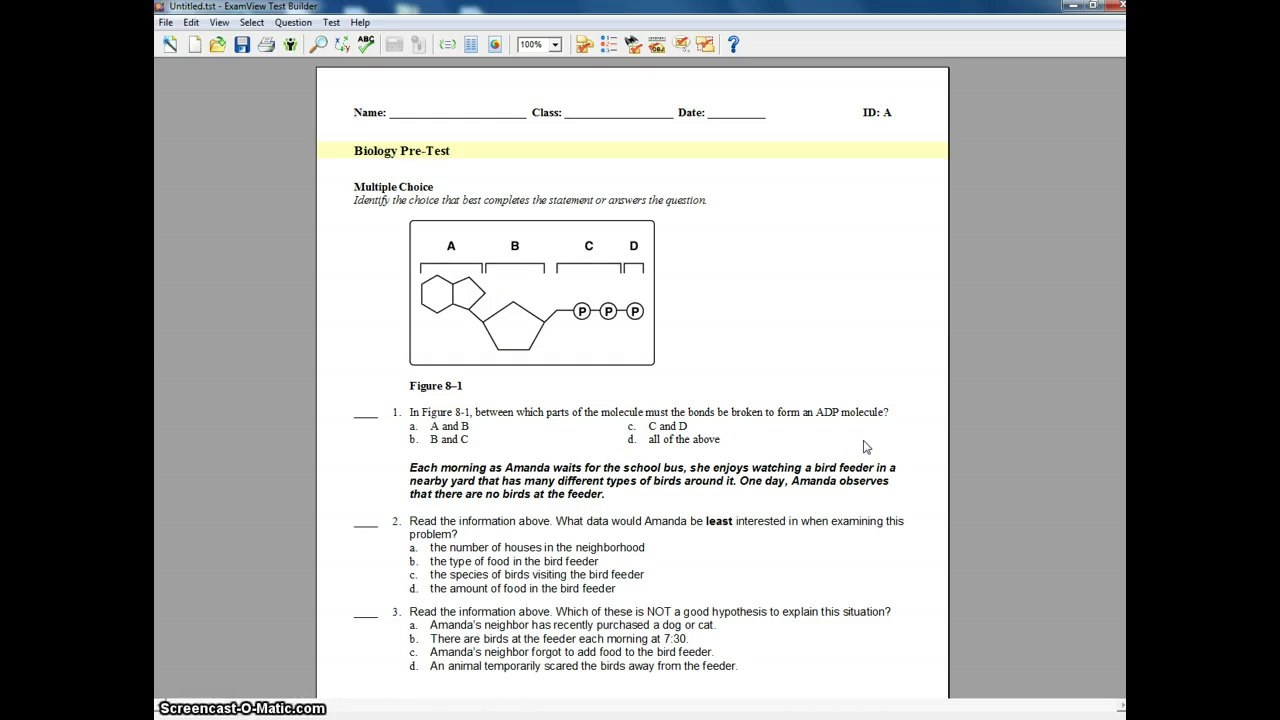
pyautogui.scroll(-6, 790, 304)
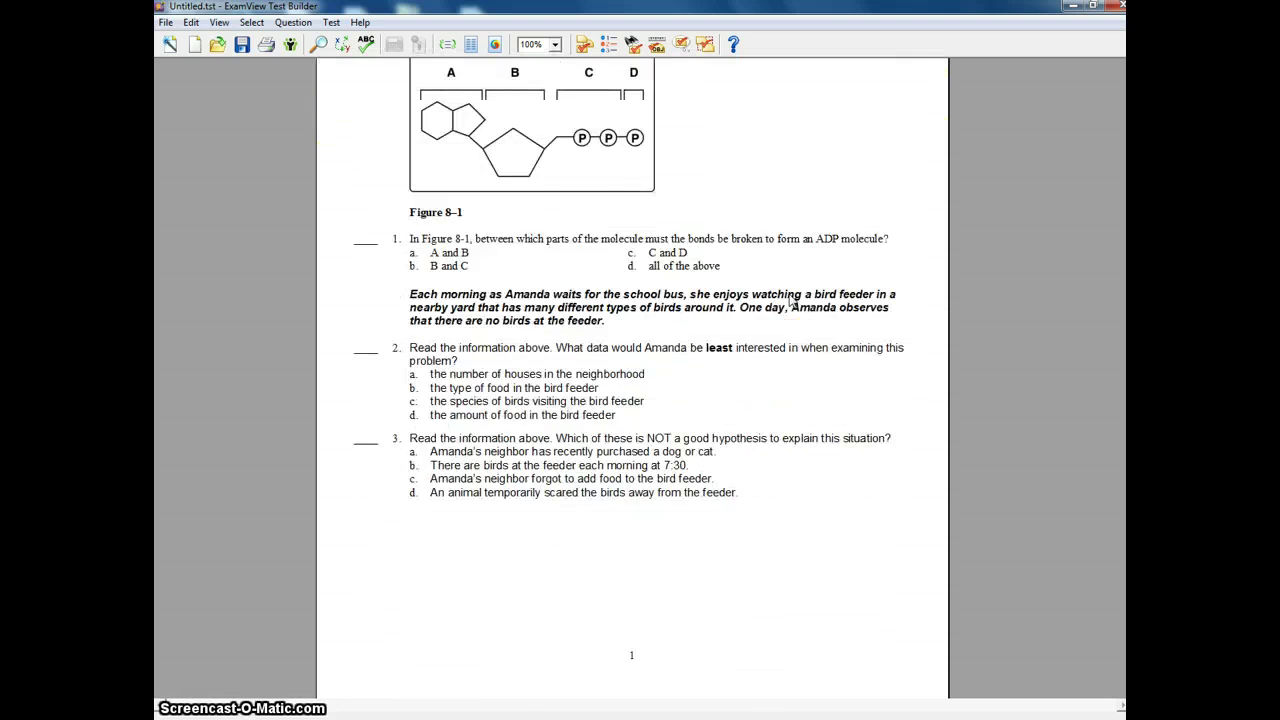
pyautogui.scroll(-8, 790, 300)
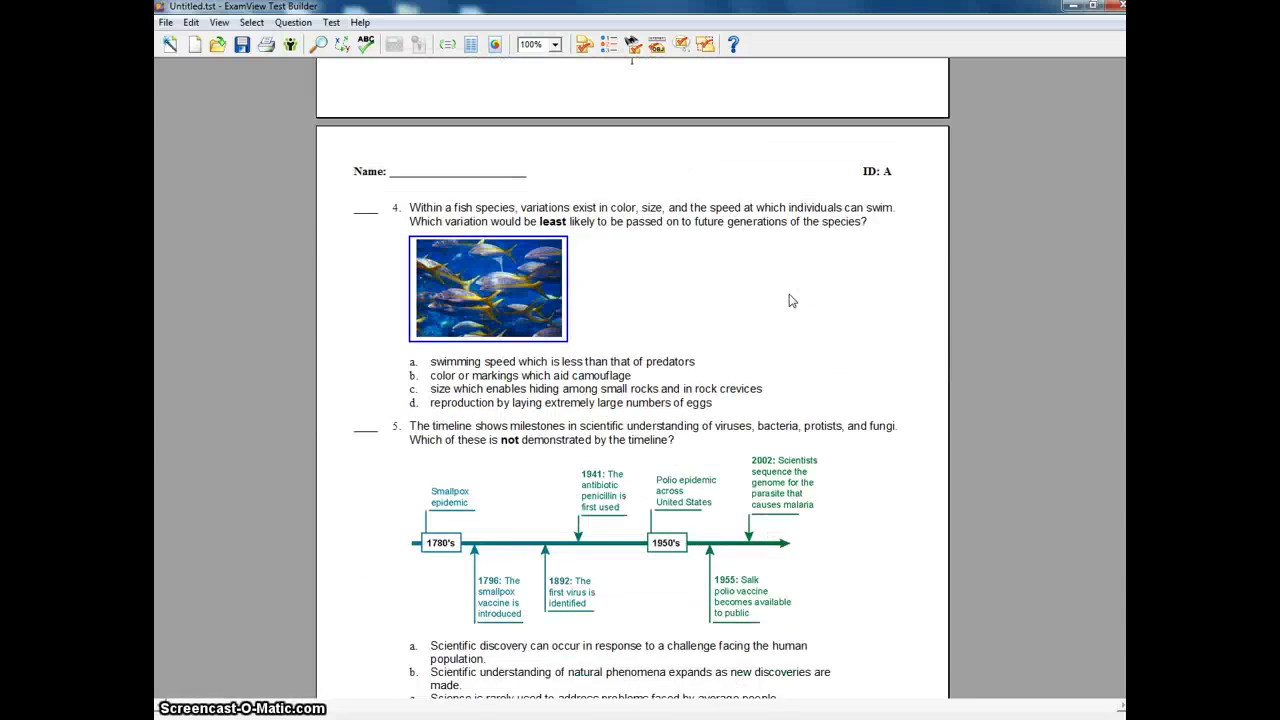
pyautogui.scroll(-2, 790, 300)
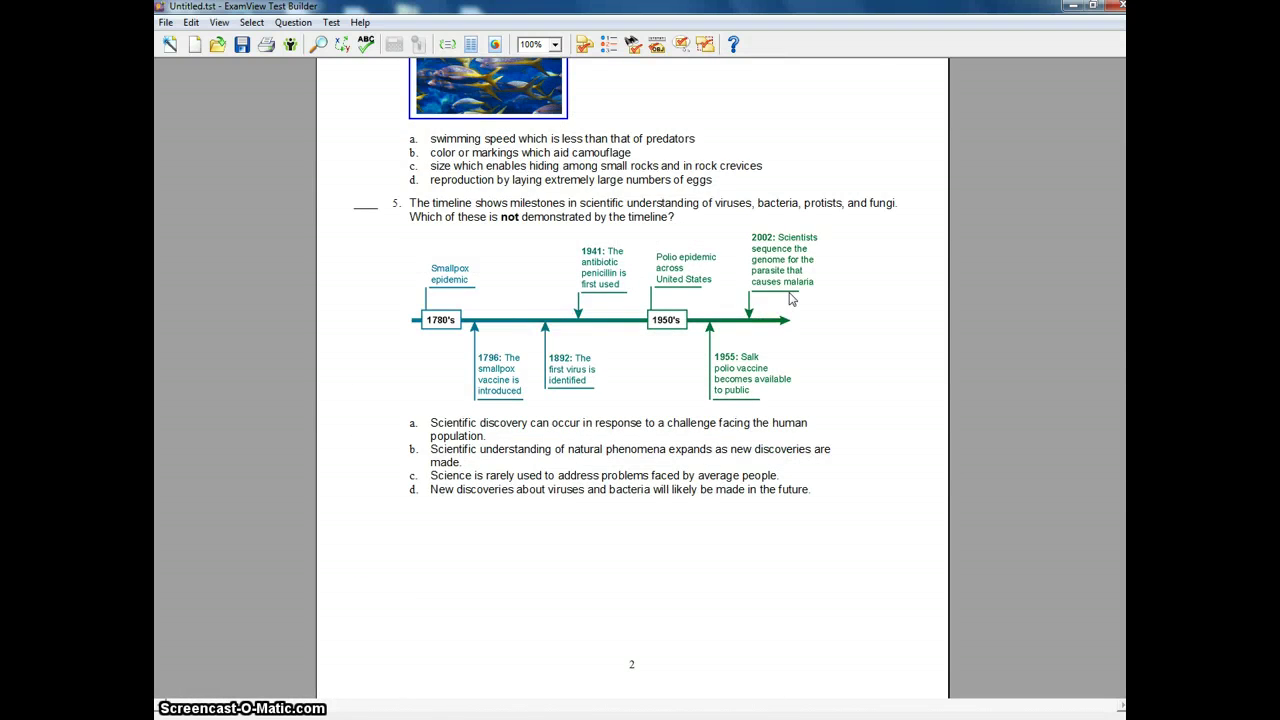
pyautogui.scroll(6, 790, 298)
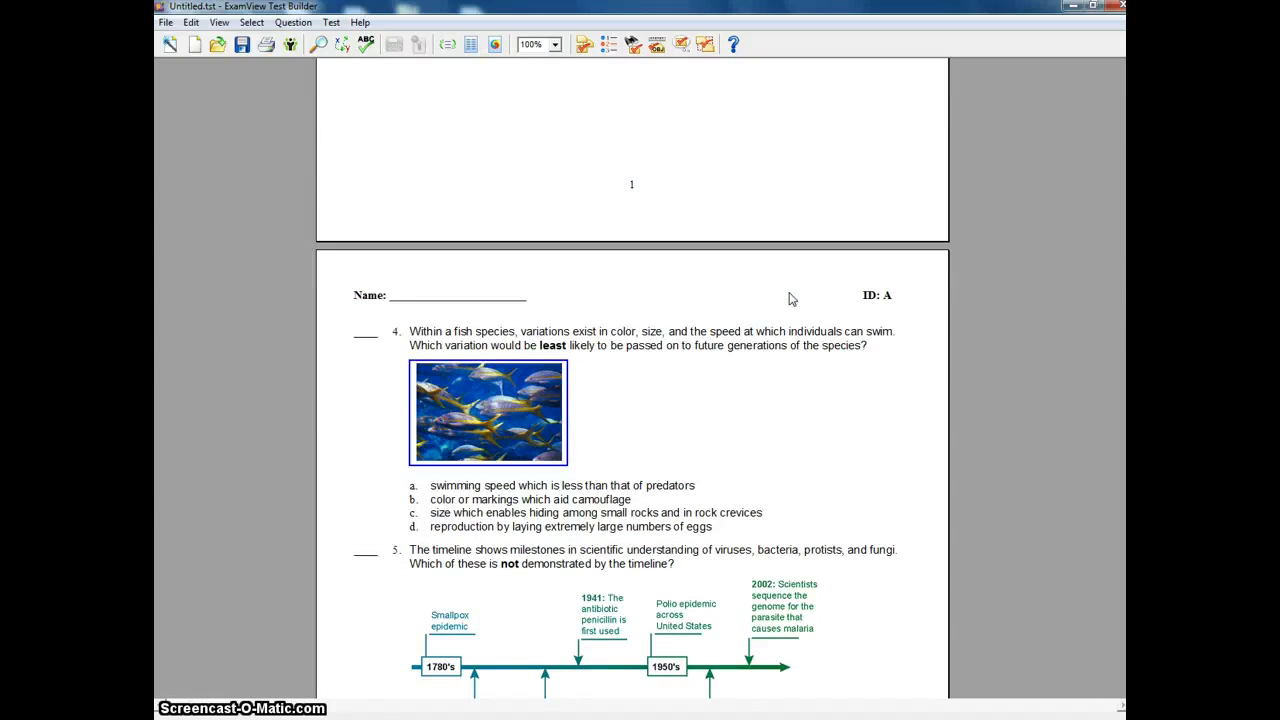
pyautogui.scroll(11, 632, 377)
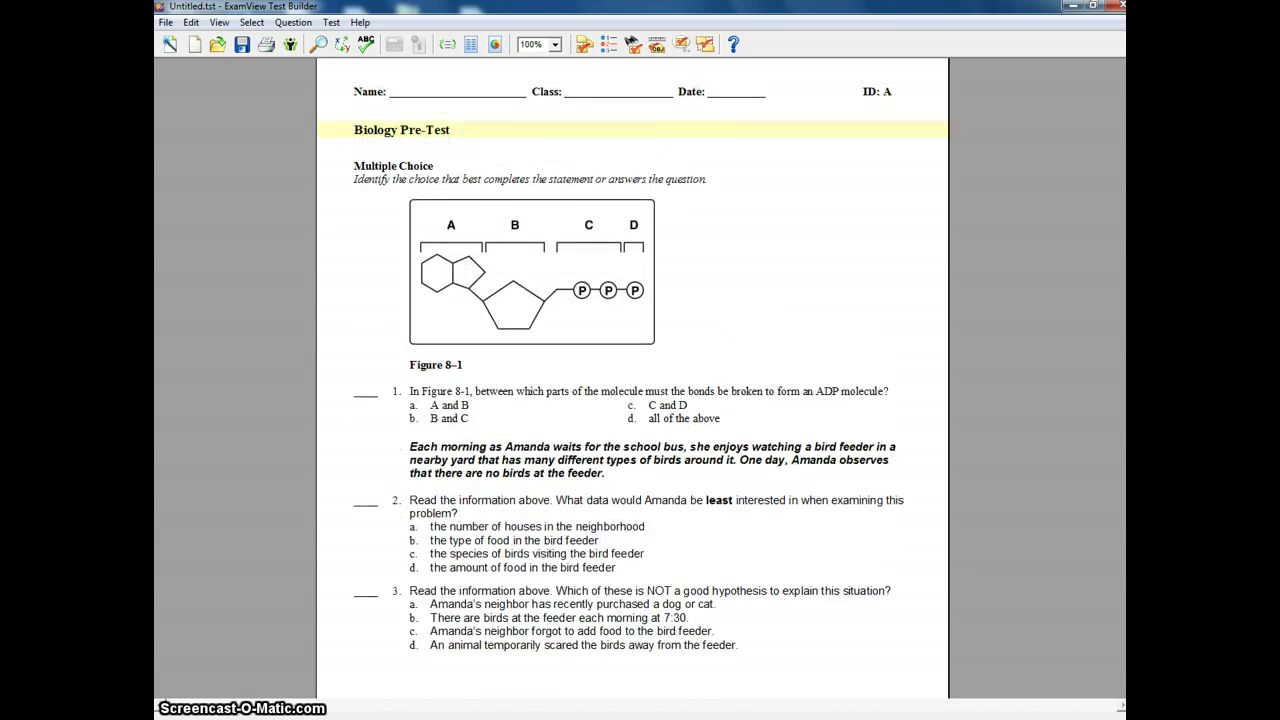
pyautogui.scroll(-5, 632, 377)
pyautogui.scroll(3, 632, 377)
pyautogui.scroll(3, 632, 377)
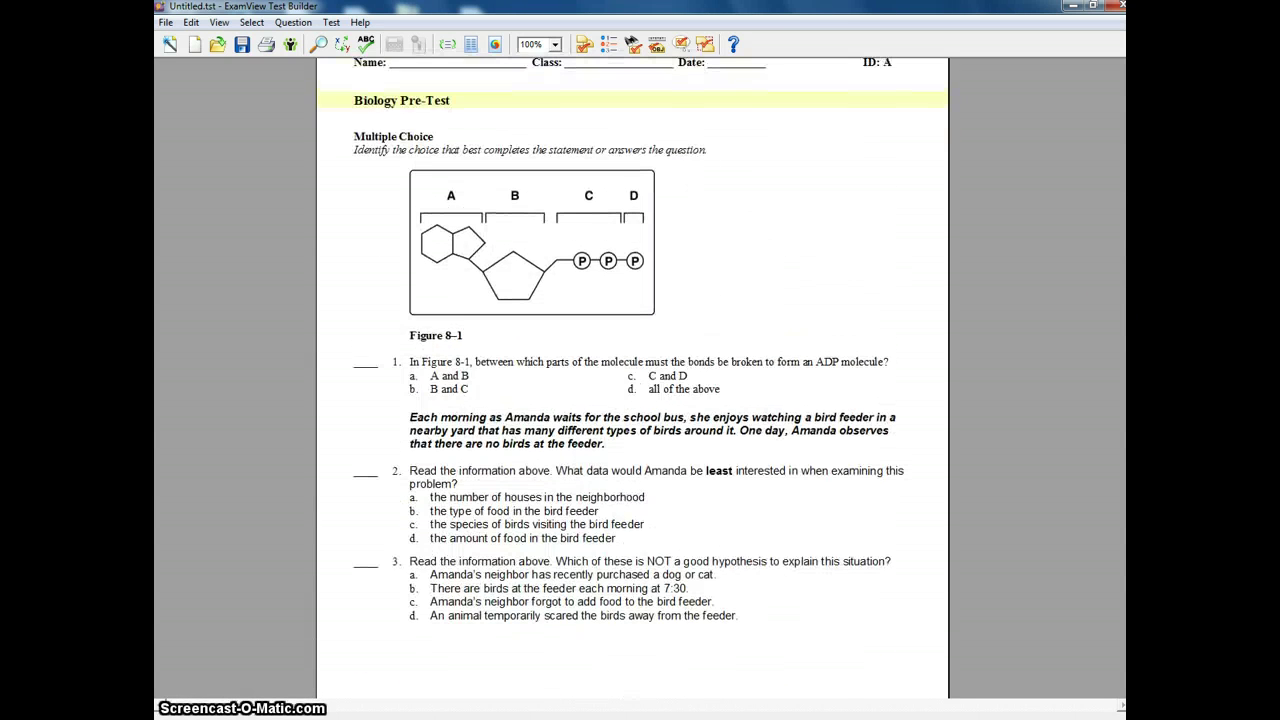
# Use Select By Standard to add 1 state-standard question for 9-12: B2.5e.
pyautogui.click(656, 48)
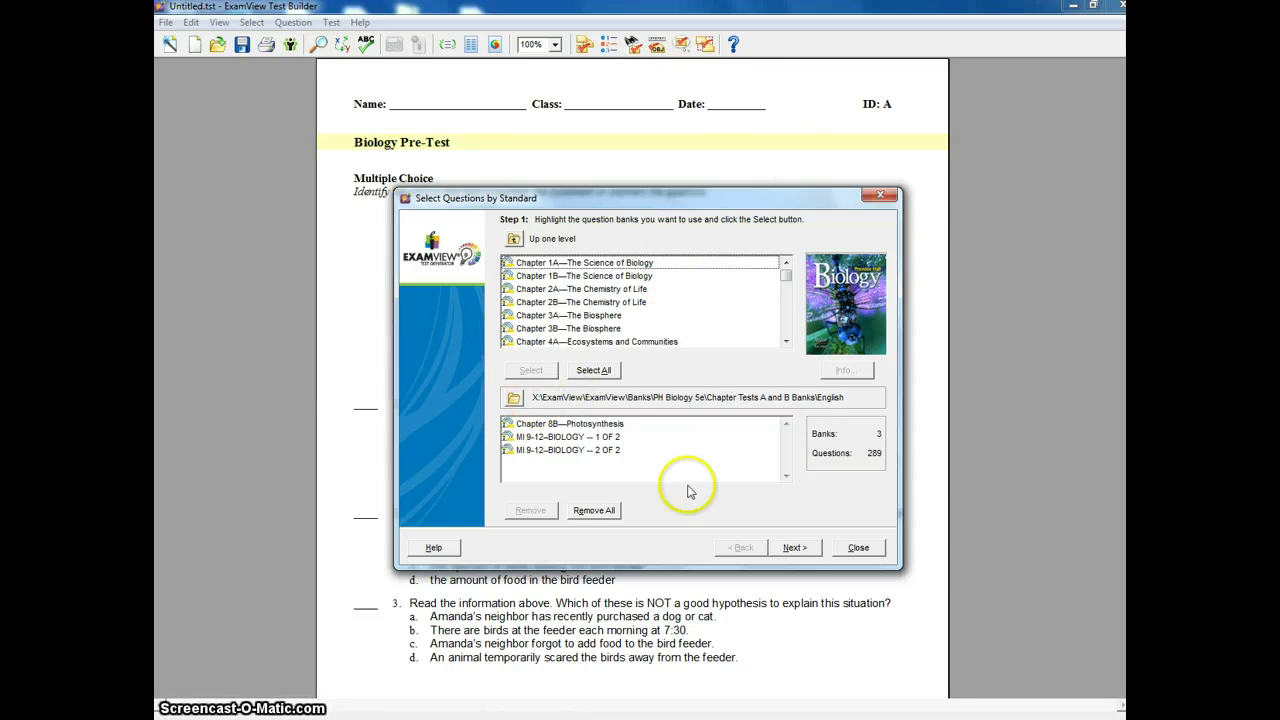
pyautogui.click(792, 548)
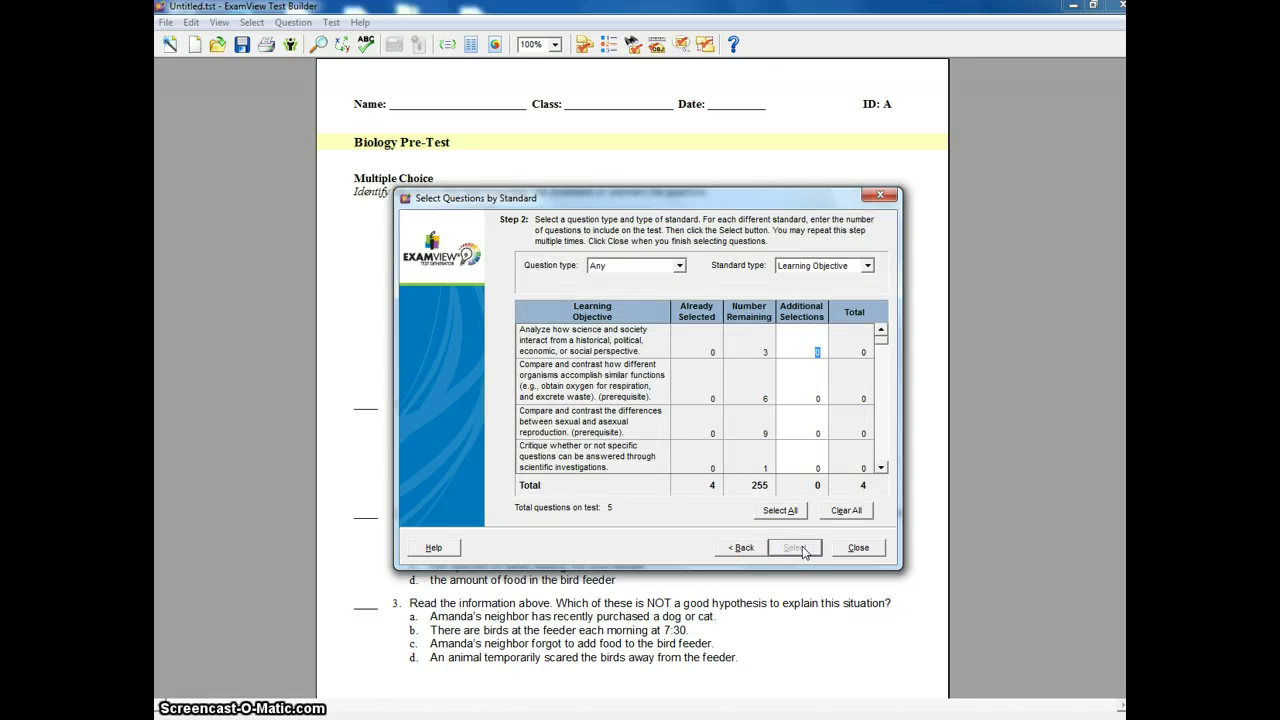
pyautogui.click(867, 266)
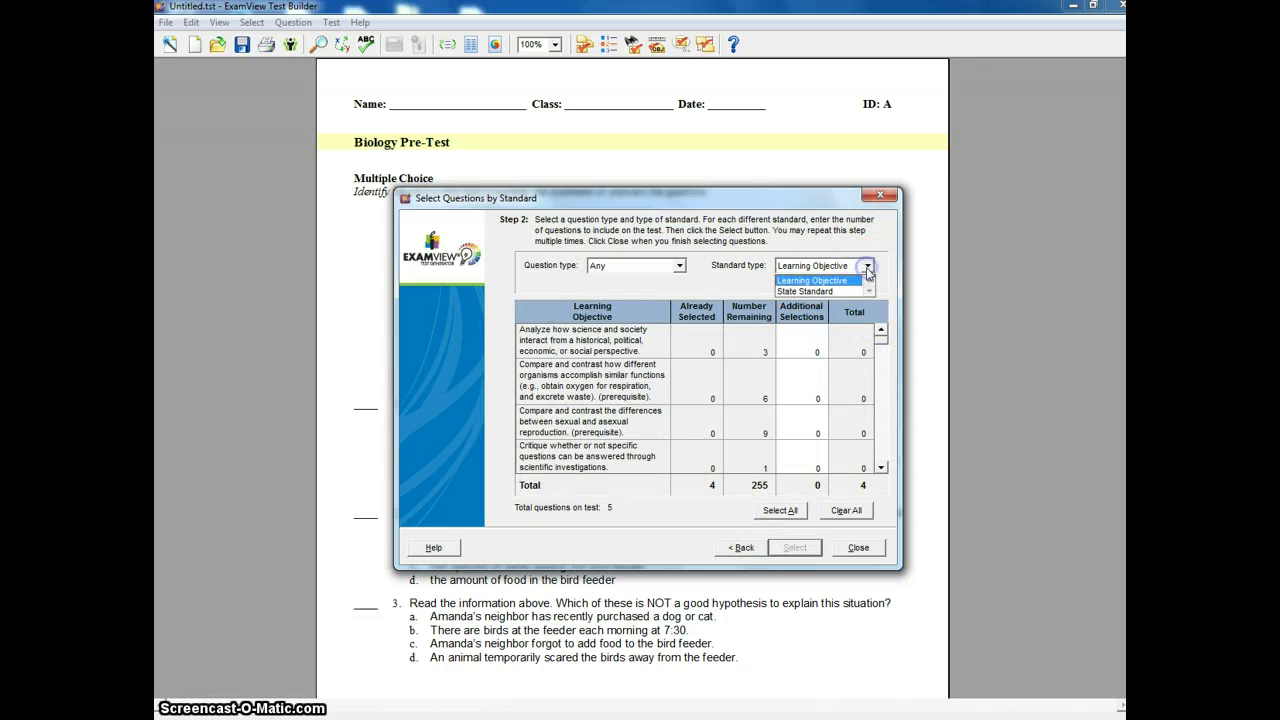
pyautogui.click(820, 291)
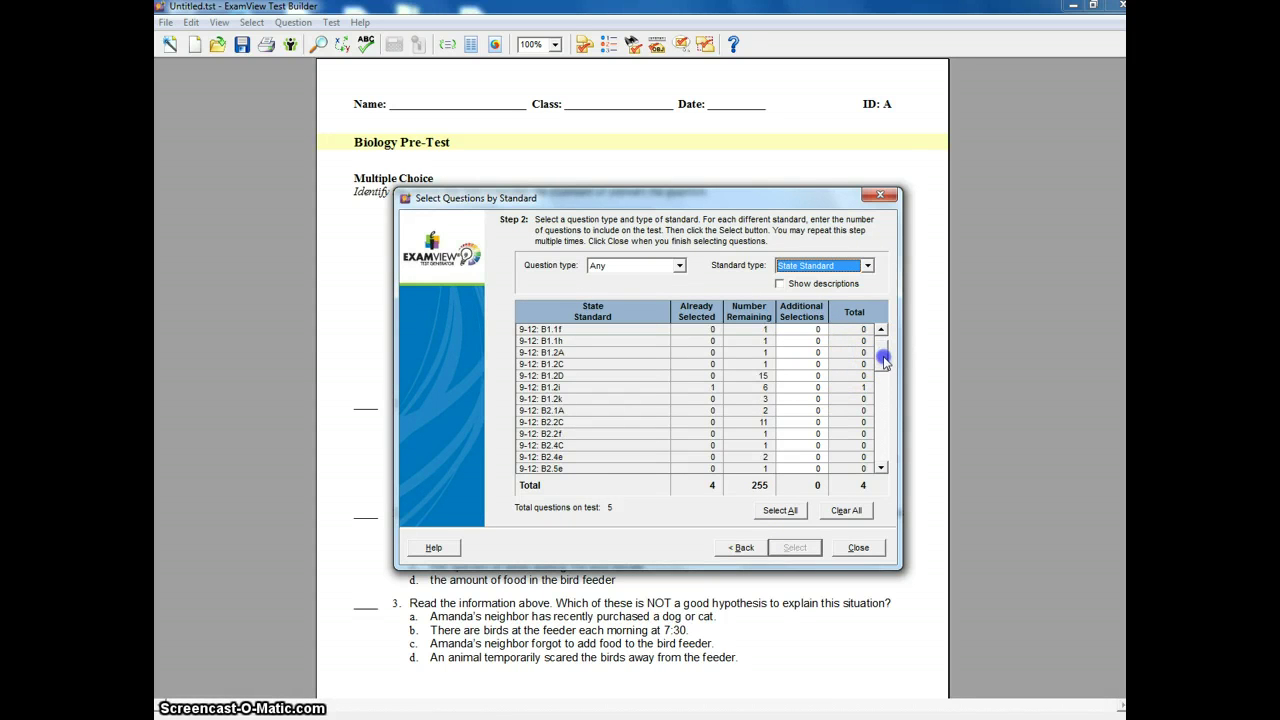
pyautogui.moveTo(884, 362); pyautogui.dragTo(884, 367)
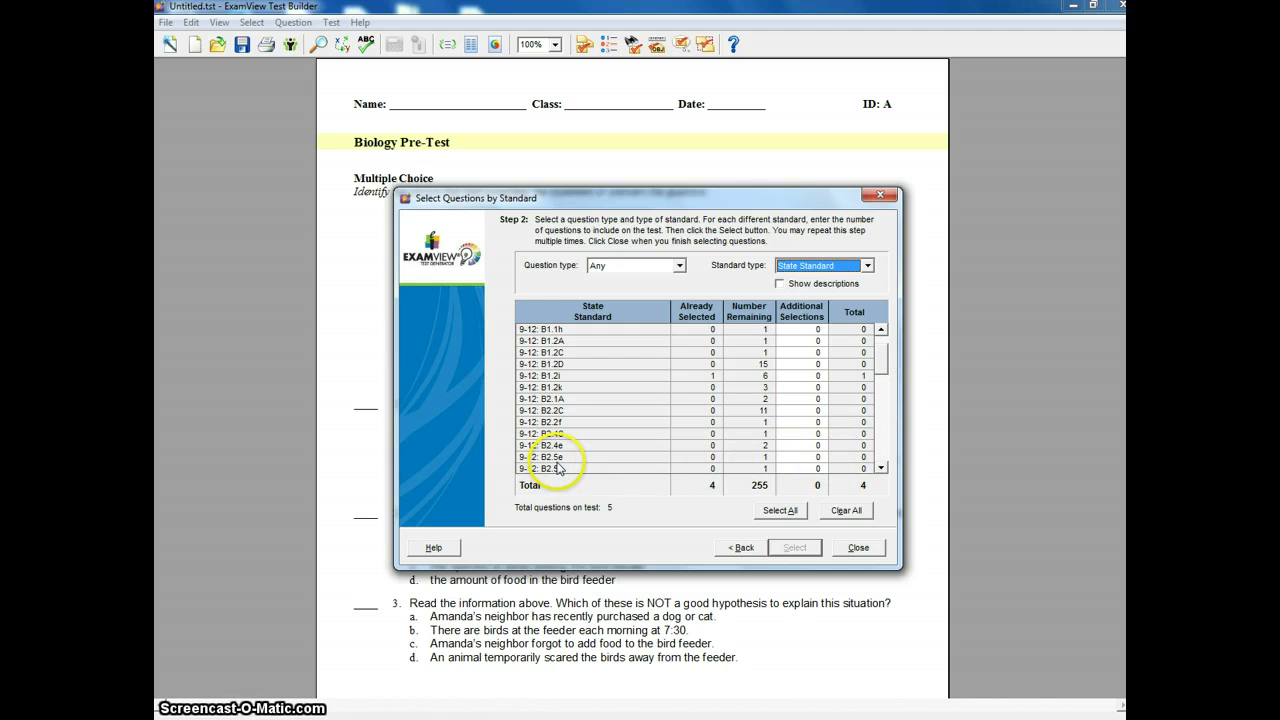
pyautogui.click(803, 459)
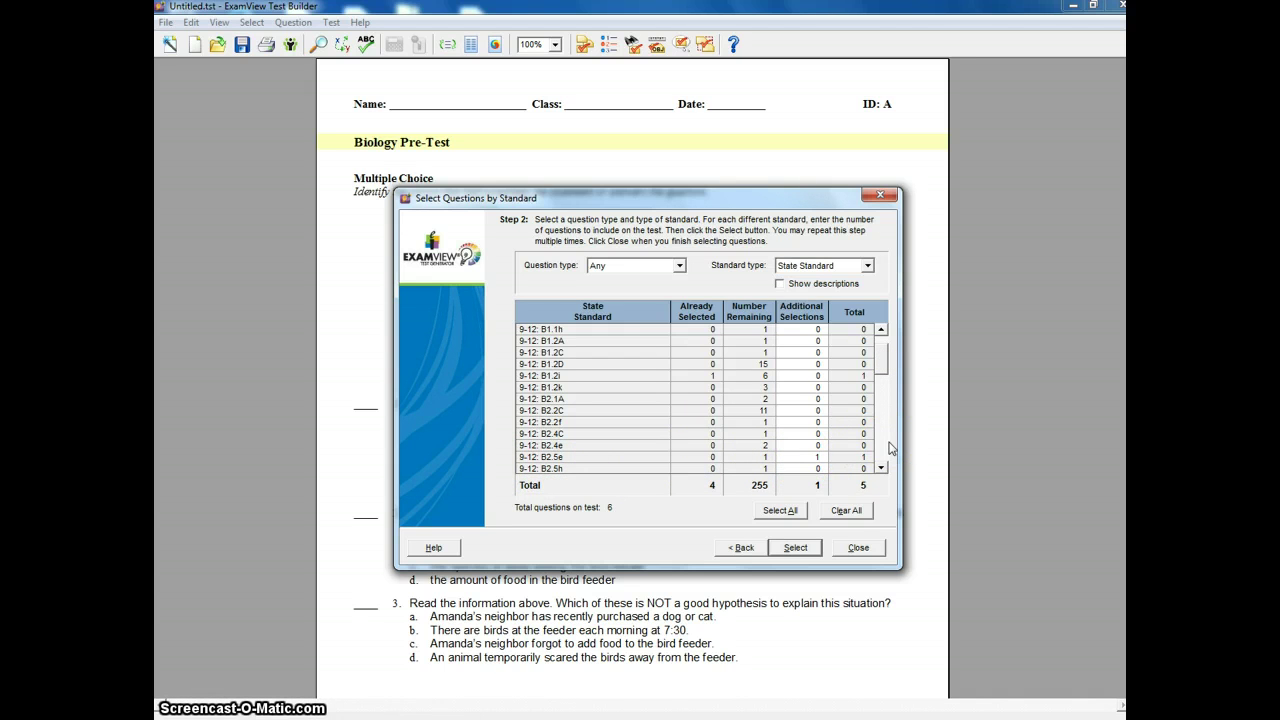
pyautogui.click(782, 549)
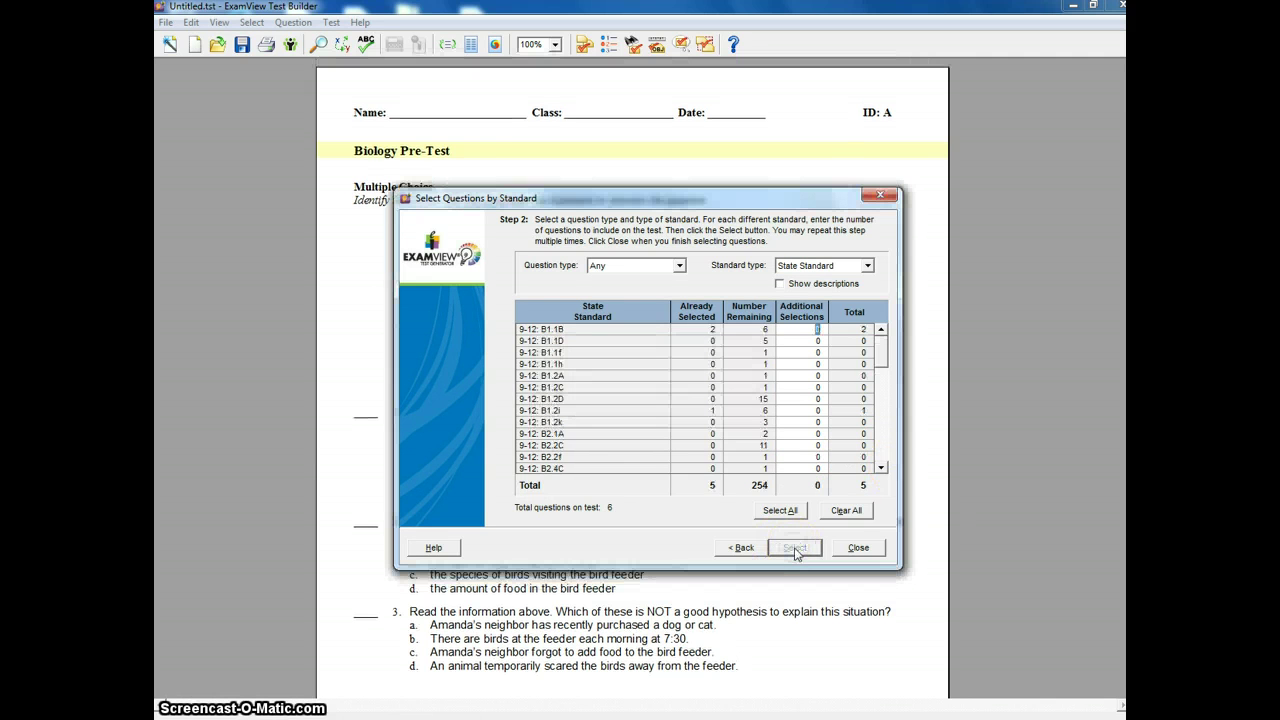
pyautogui.click(881, 345)
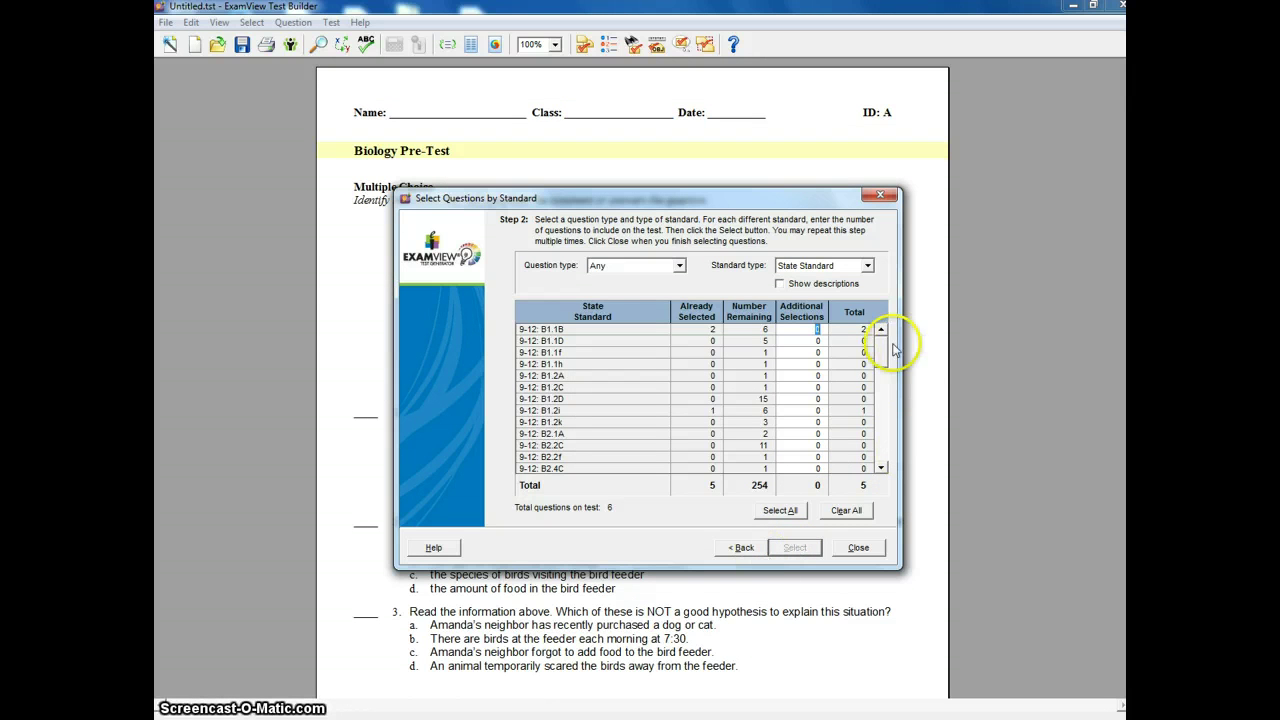
pyautogui.click(863, 521)
# Finish adding by standard and select question 6, the new ATP question.
pyautogui.click(858, 547)
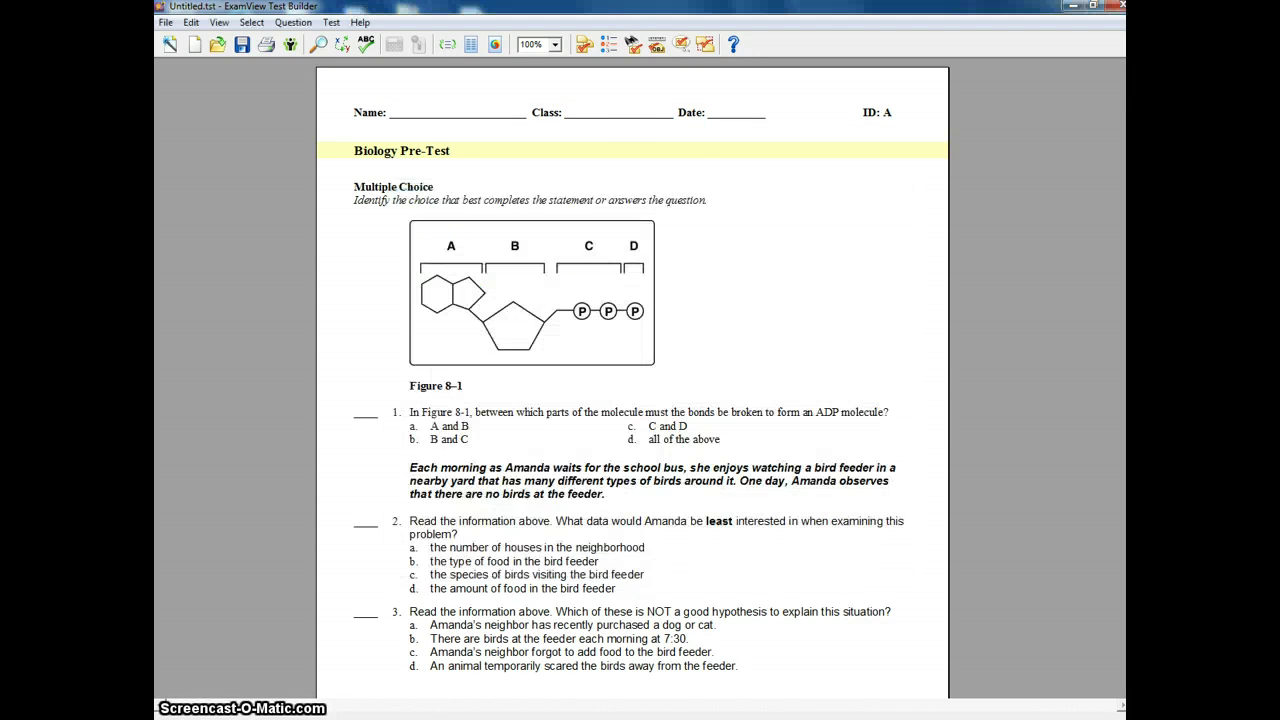
pyautogui.scroll(-15, 695, 400)
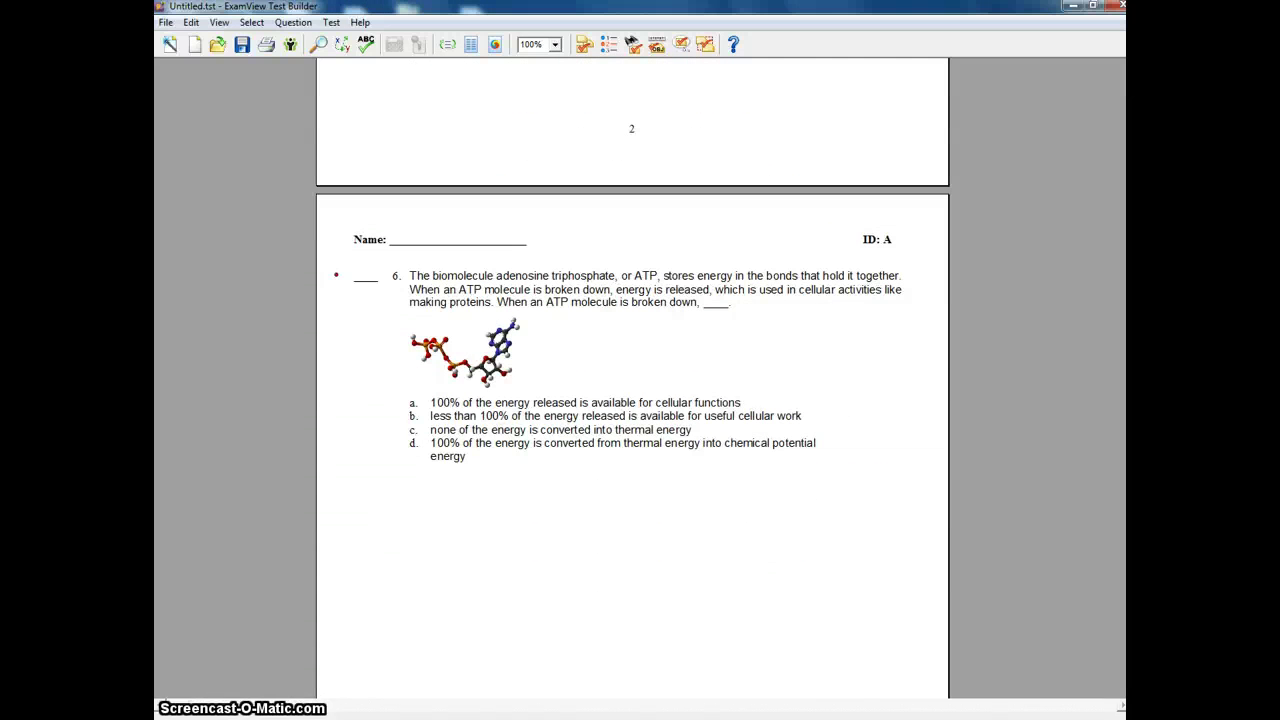
pyautogui.click(667, 410)
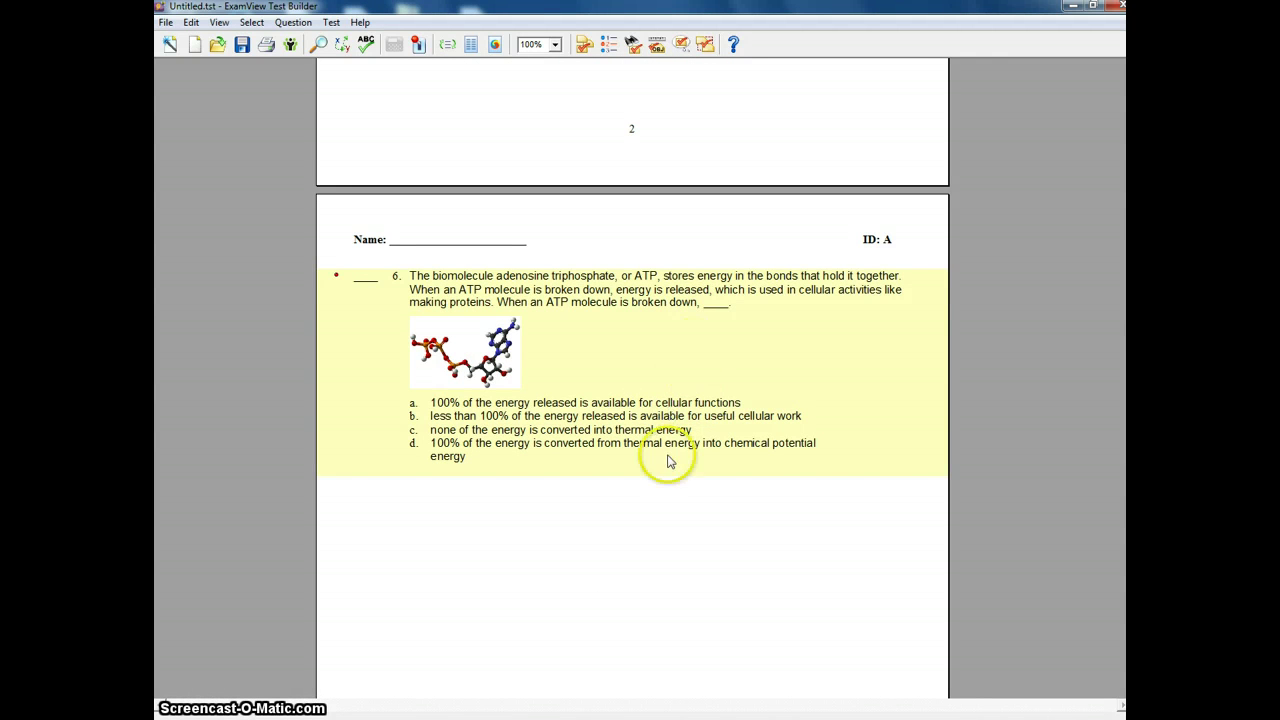
# Add a new multiple-choice question and tick 'Don't show this message in the future'.
pyautogui.click(251, 22)
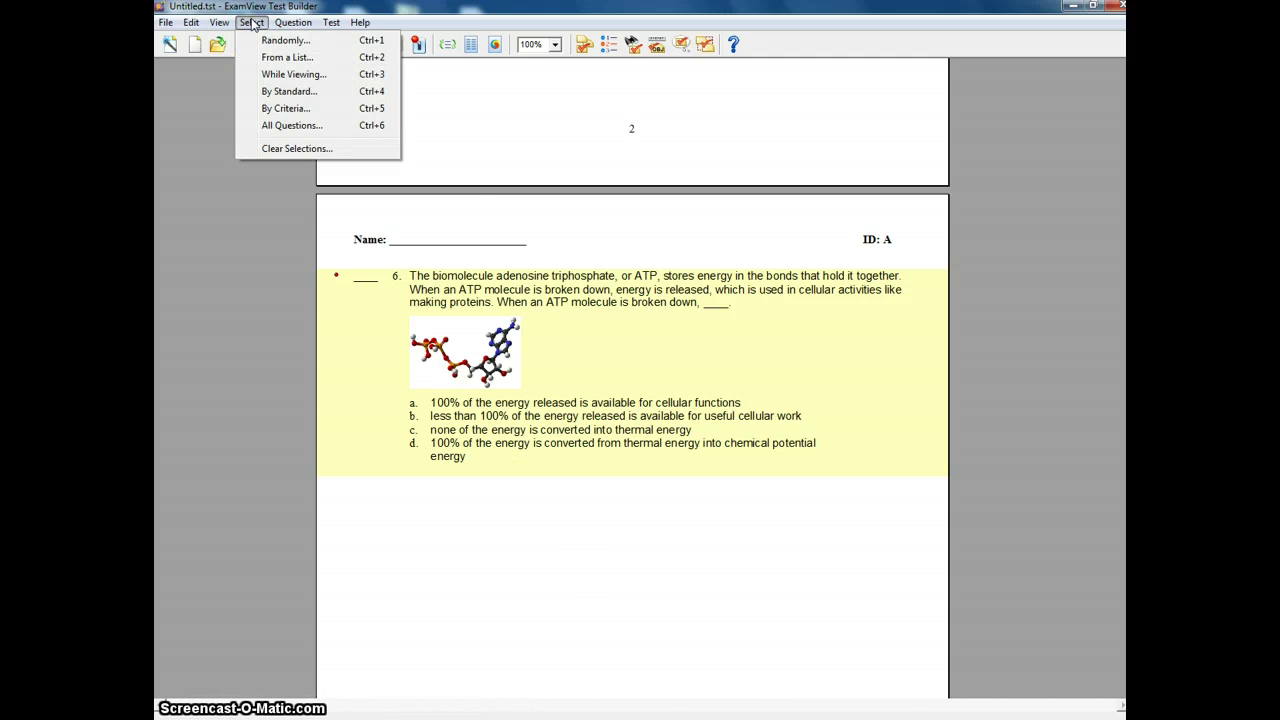
pyautogui.click(290, 22)
pyautogui.moveTo(304, 39)
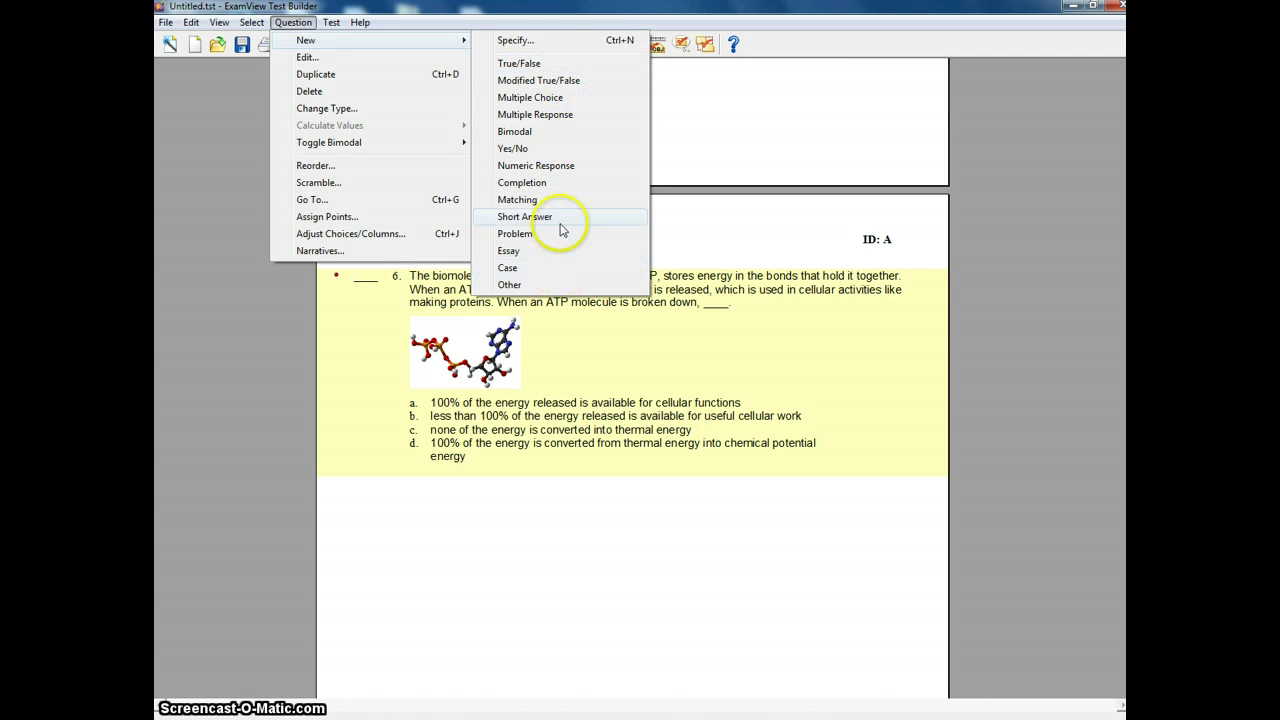
pyautogui.click(555, 102)
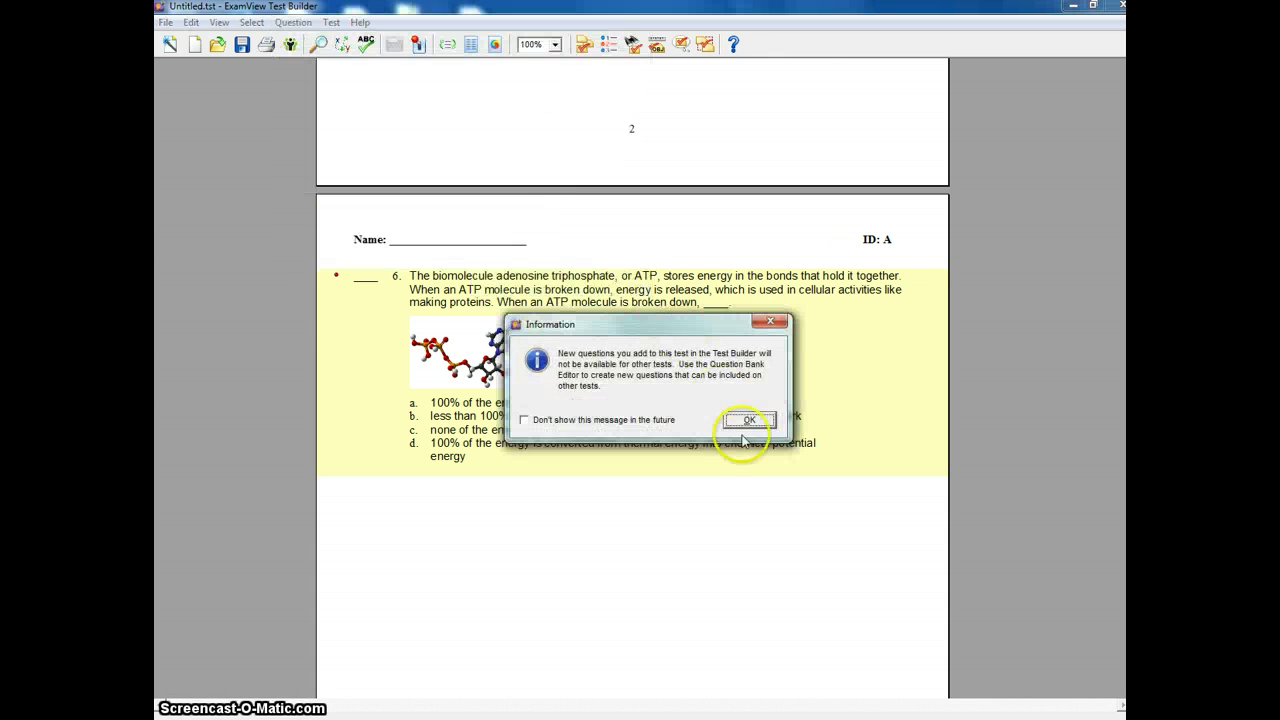
pyautogui.click(541, 421)
# Dismiss the notice and enter the question asking what converting sugars to energy is called.
pyautogui.click(770, 421)
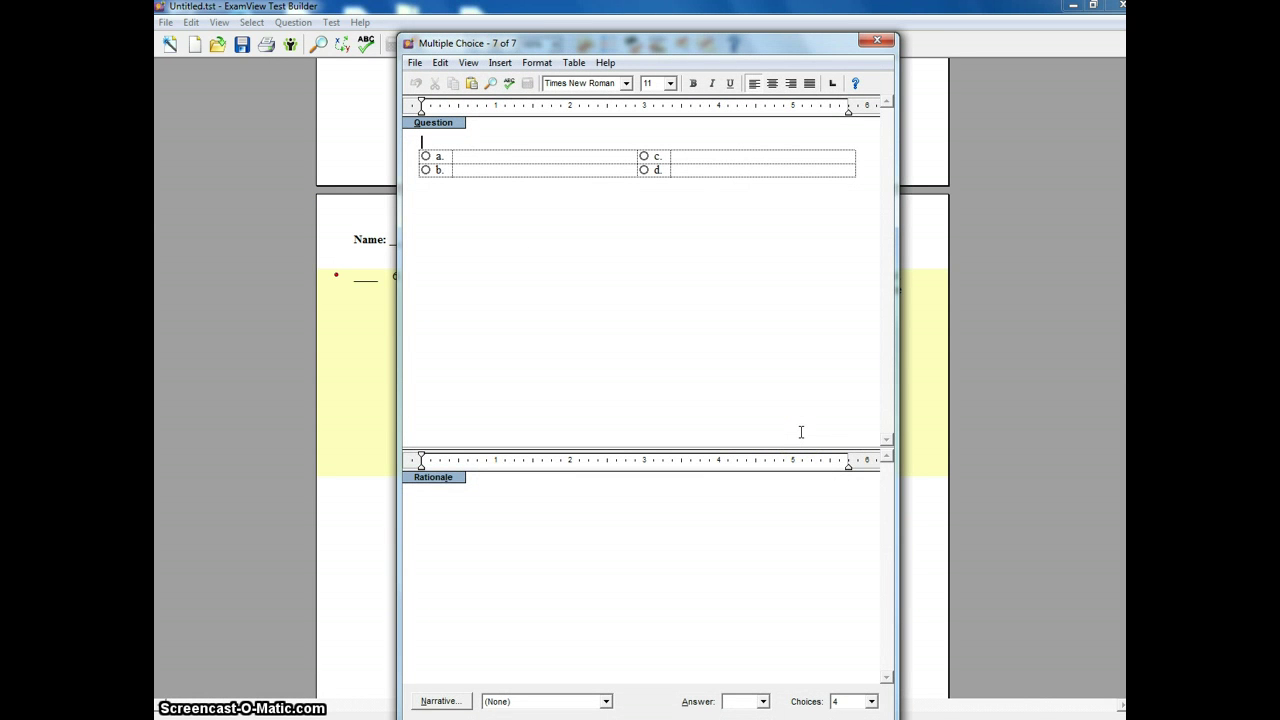
pyautogui.write('What do we call the process of ')
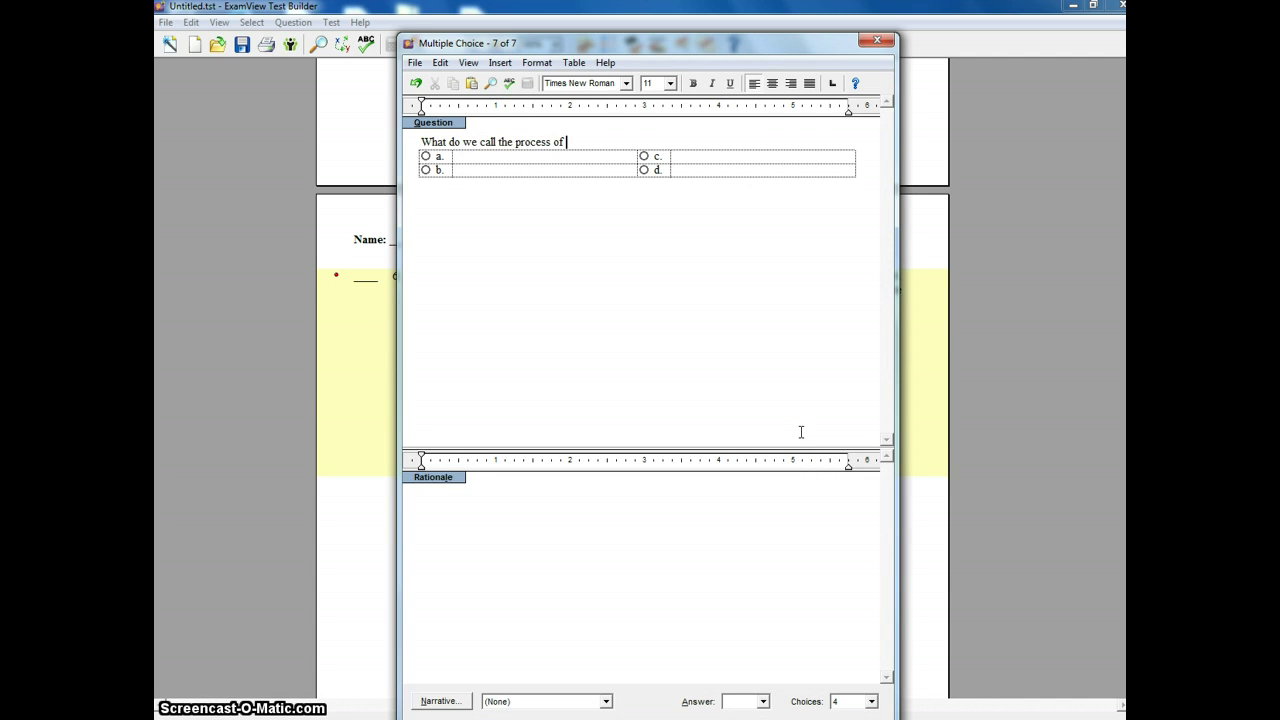
pyautogui.write('converting sugars to energy')
pyautogui.write('?')
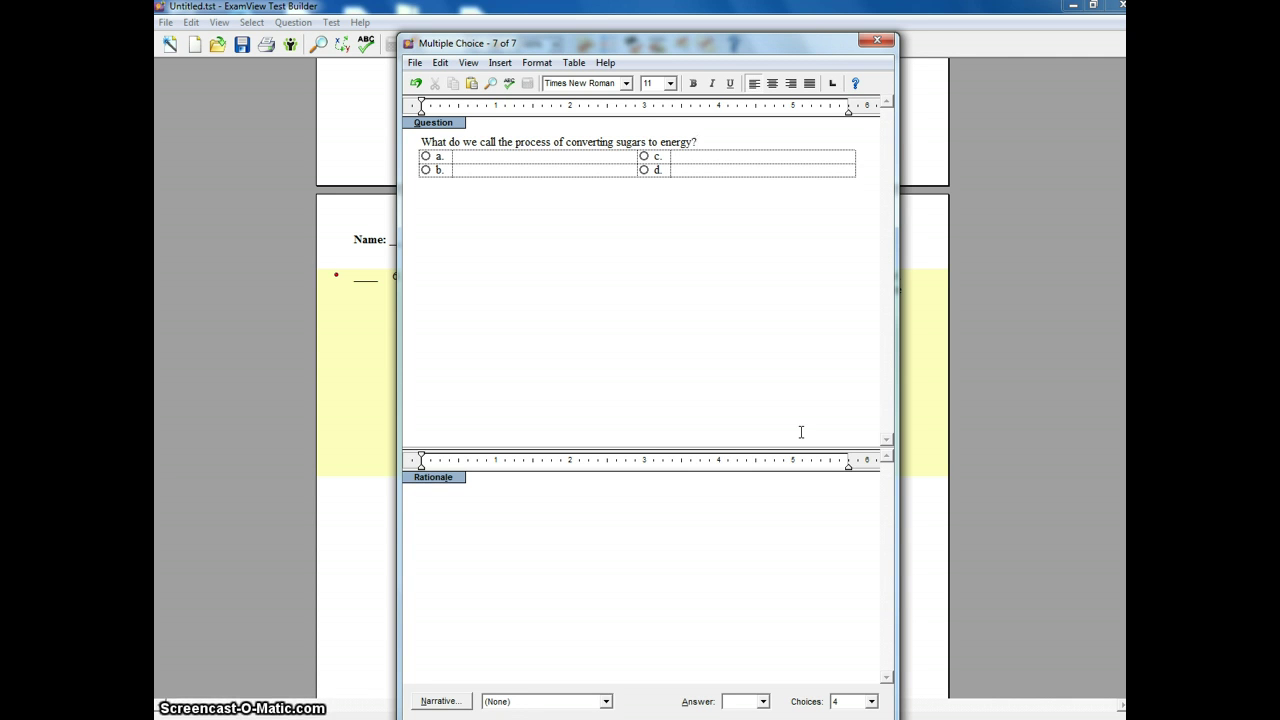
# Fill choices cell respiration, photosynthesis, fermentation, magic, and mark cell respiration (a) correct.
pyautogui.click(502, 161)
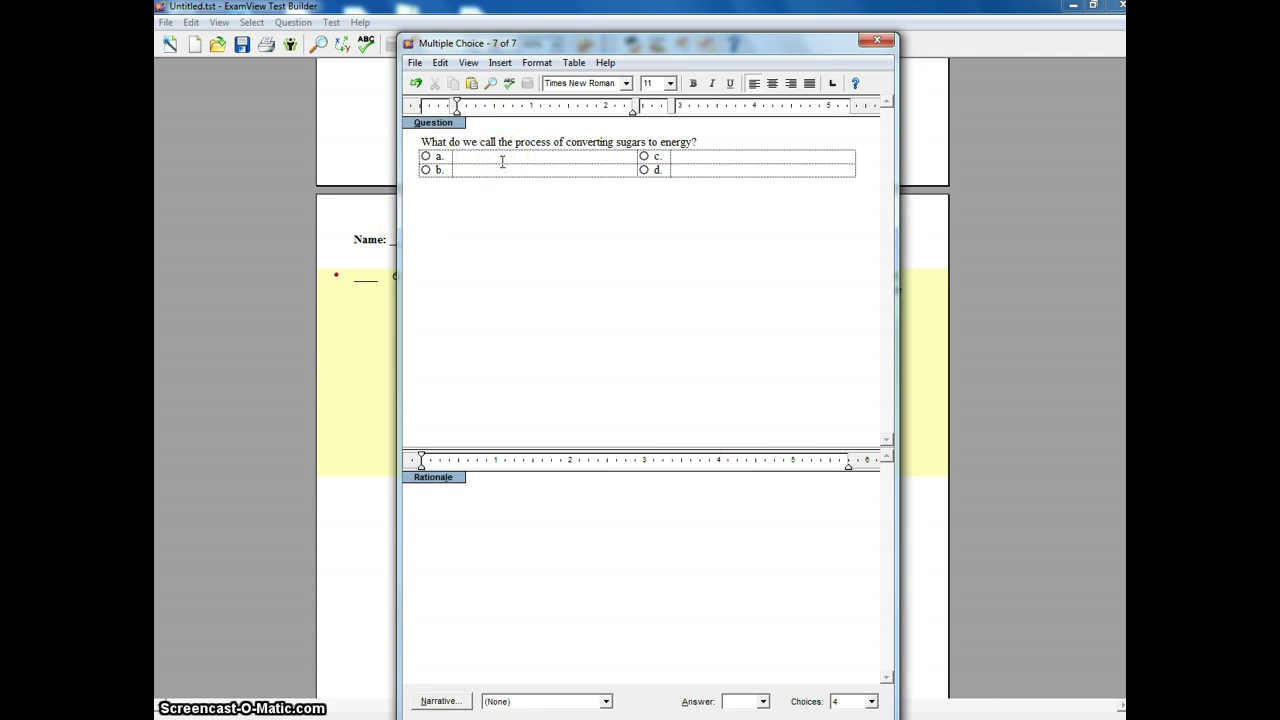
pyautogui.write('cell respo')
pyautogui.click(510, 175)
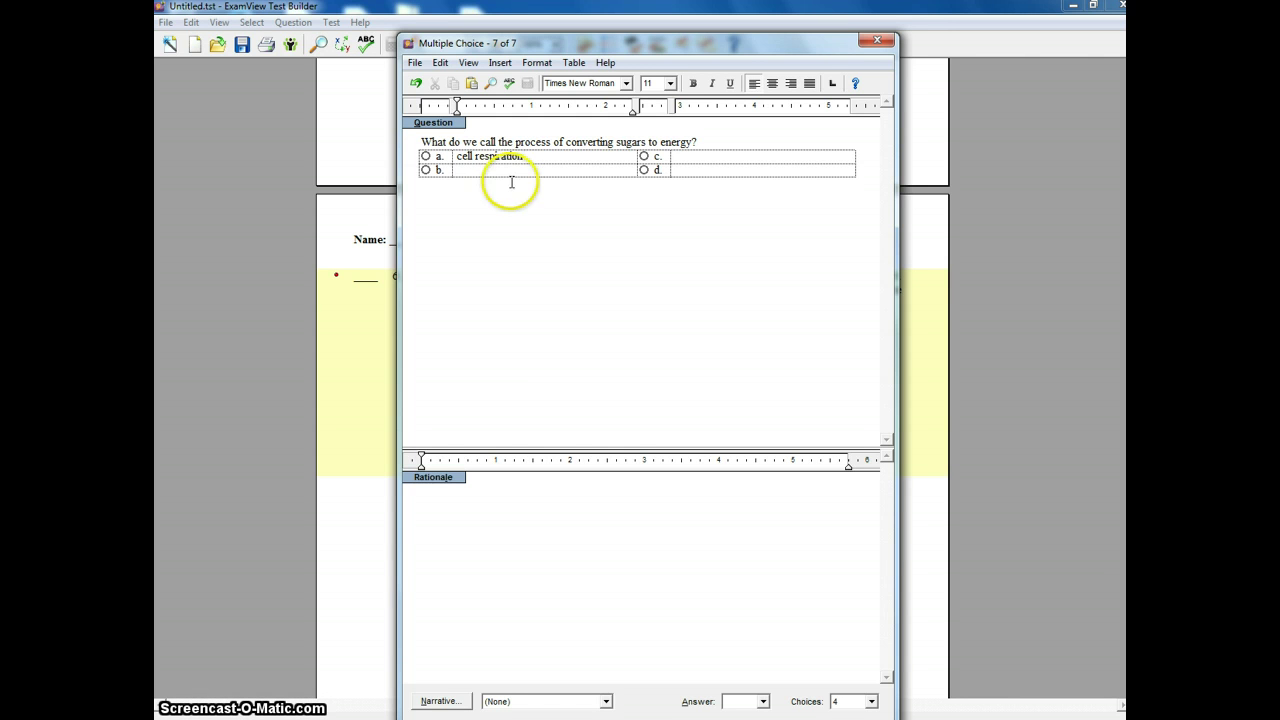
pyautogui.write('photosynthesis')
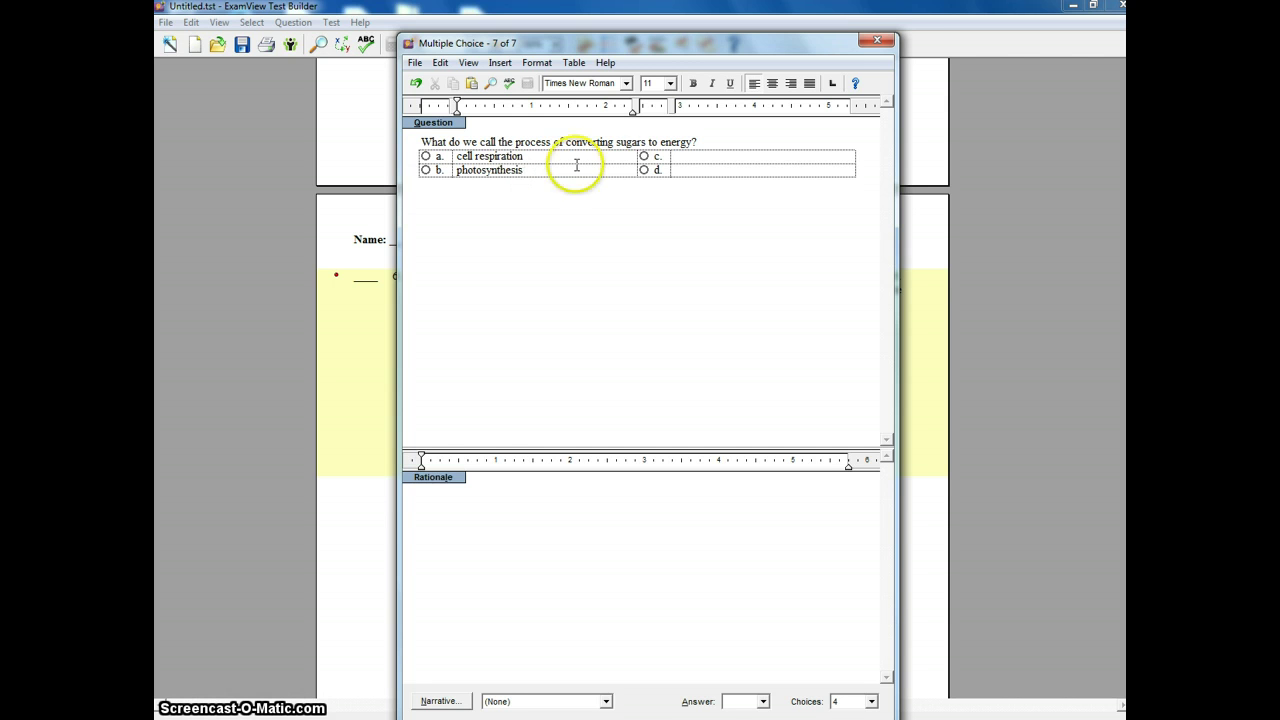
pyautogui.click(732, 156)
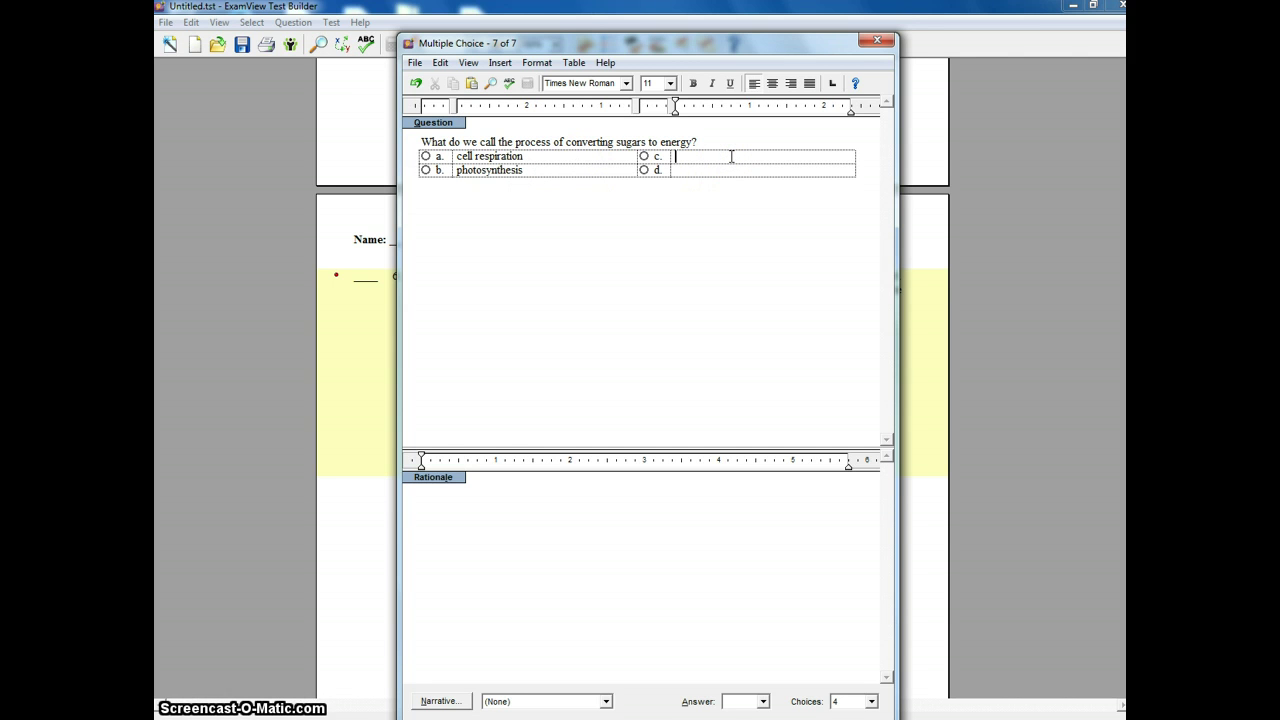
pyautogui.write('fermentation')
pyautogui.press('Tab')
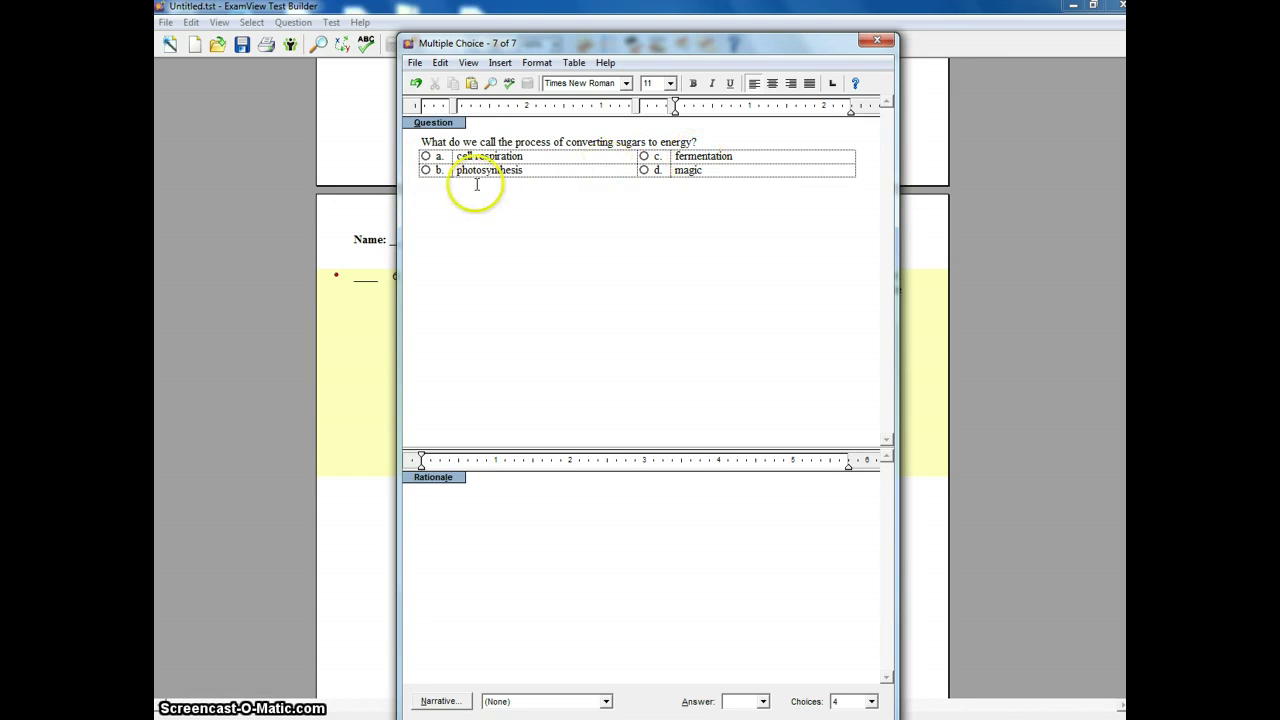
pyautogui.click(425, 157)
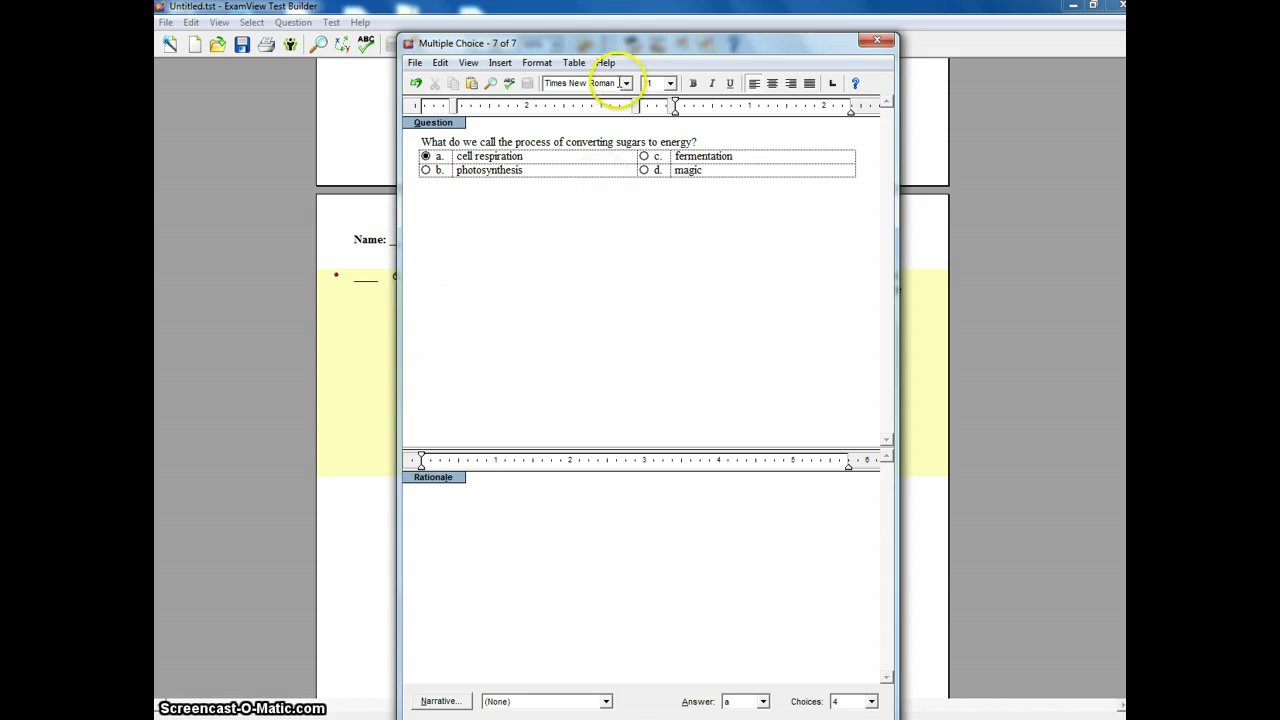
pyautogui.moveTo(610, 43); pyautogui.dragTo(626, 14)
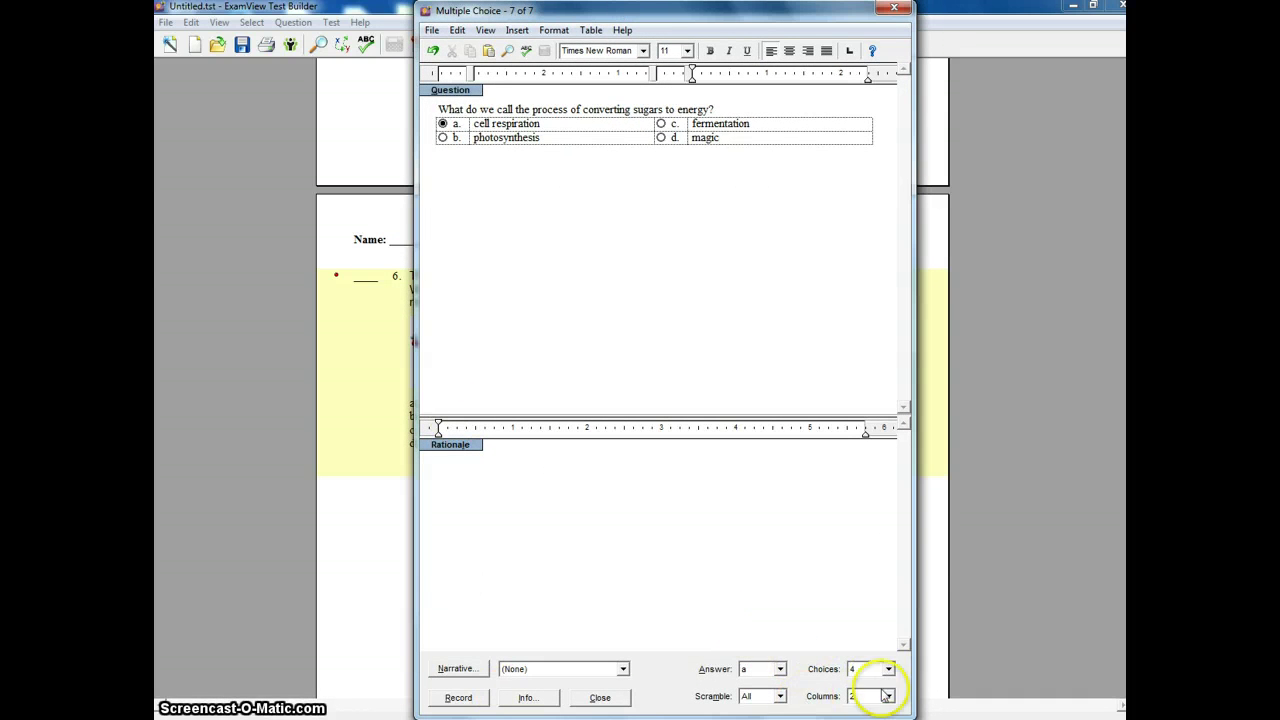
# Enter state standard B2.5e in the question info and record it as question 7.
pyautogui.click(528, 698)
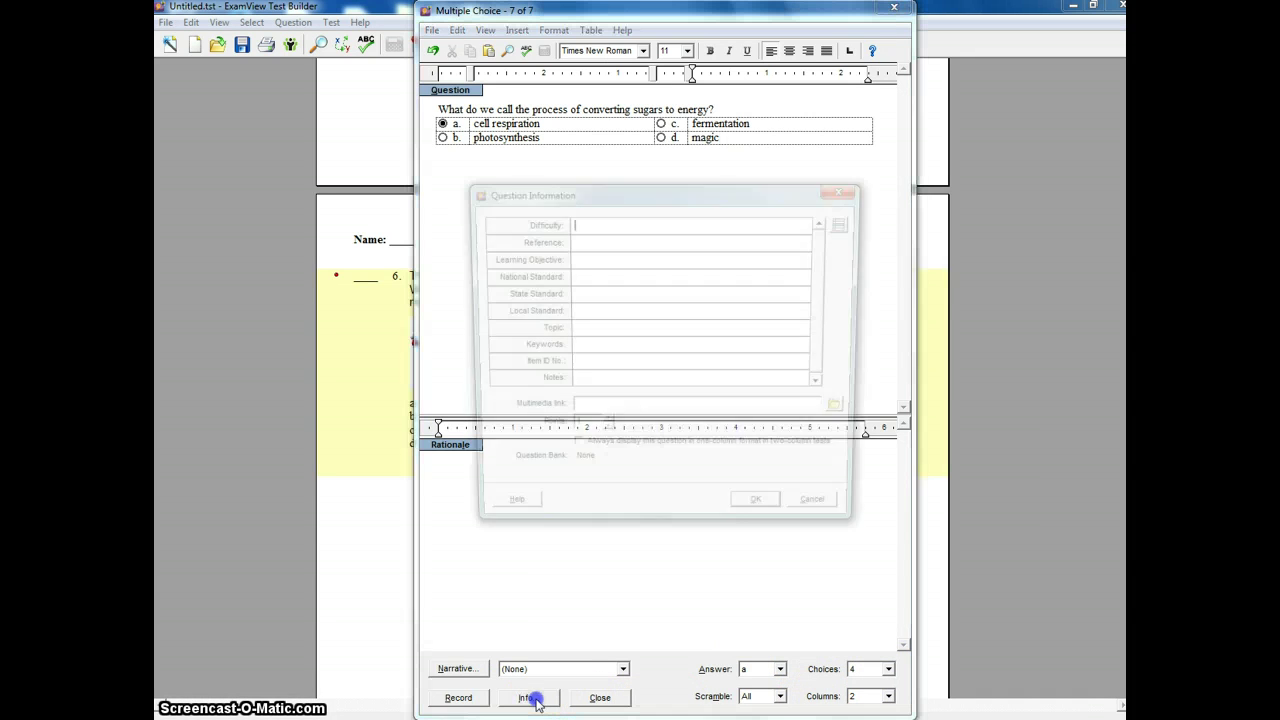
pyautogui.click(592, 294)
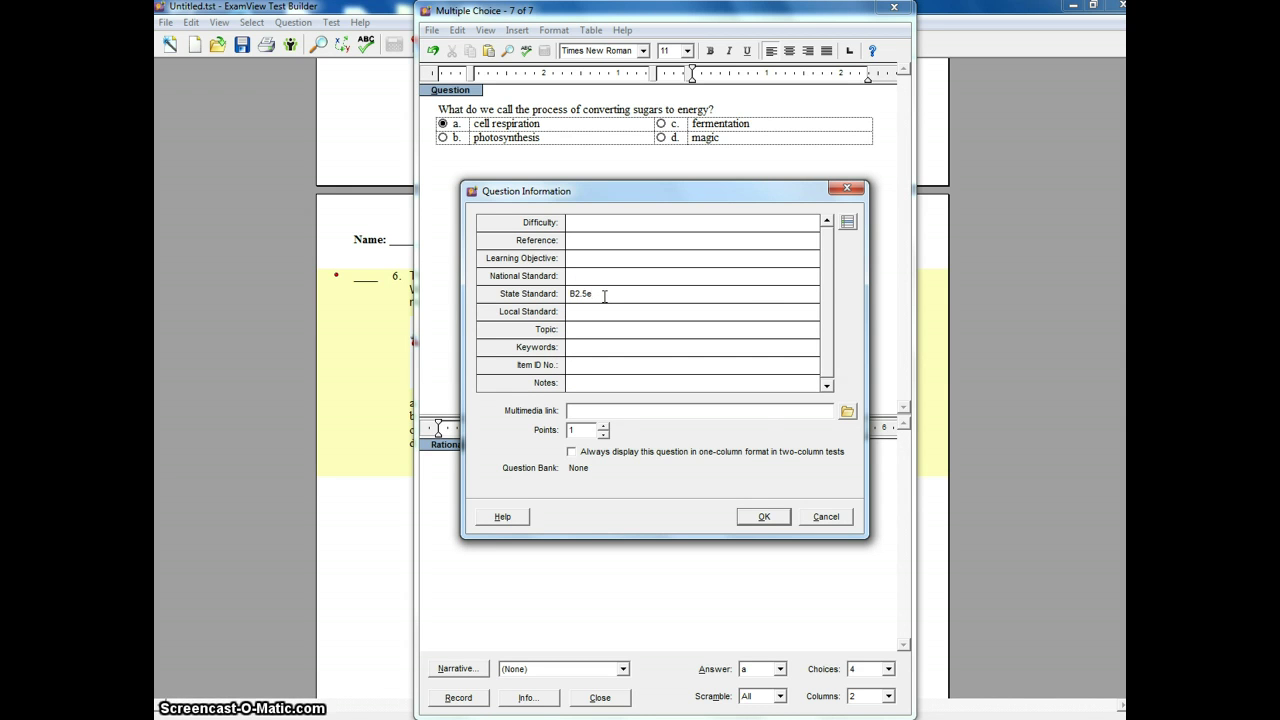
pyautogui.click(764, 517)
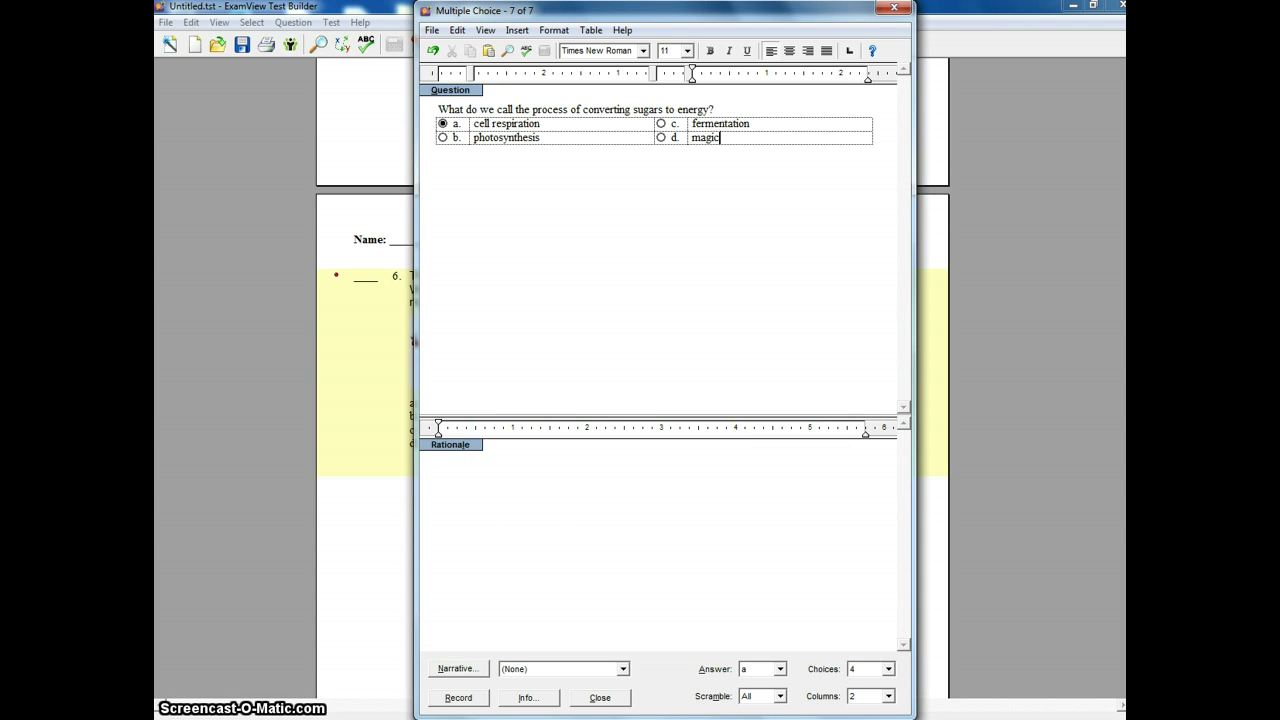
pyautogui.click(455, 697)
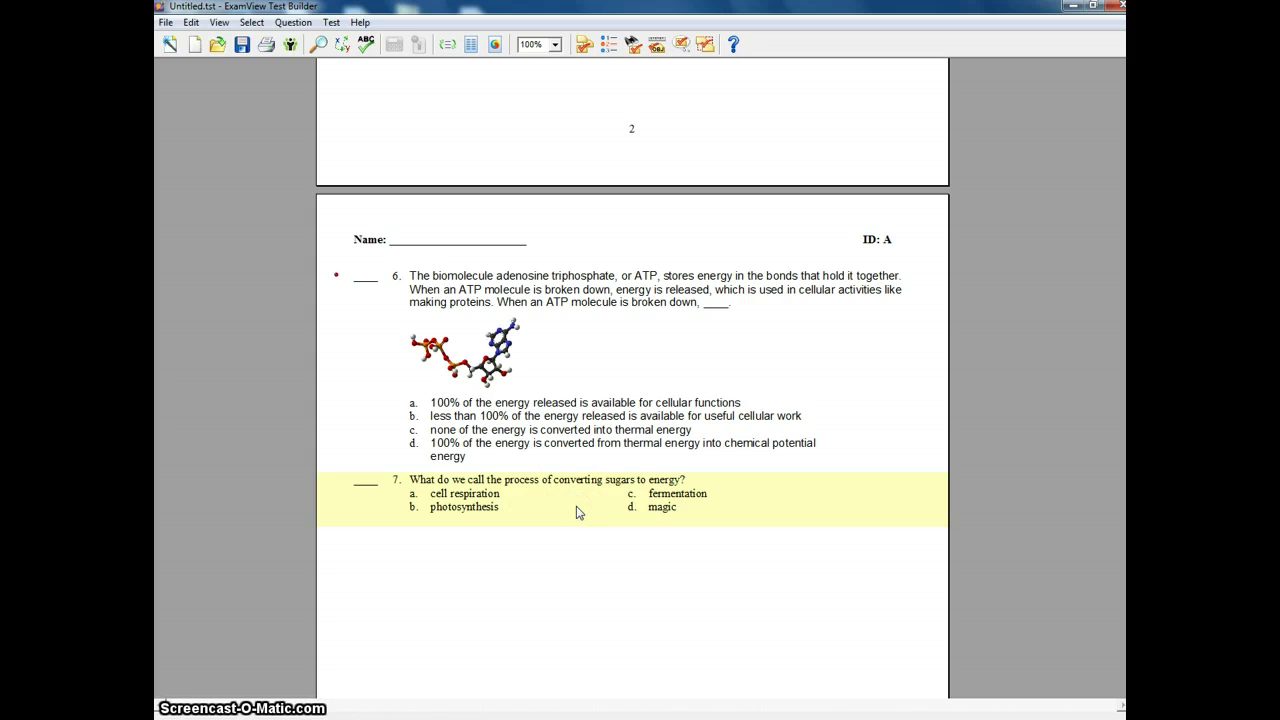
# Begin Save As and browse to the High School tests folder as the location.
pyautogui.click(166, 22)
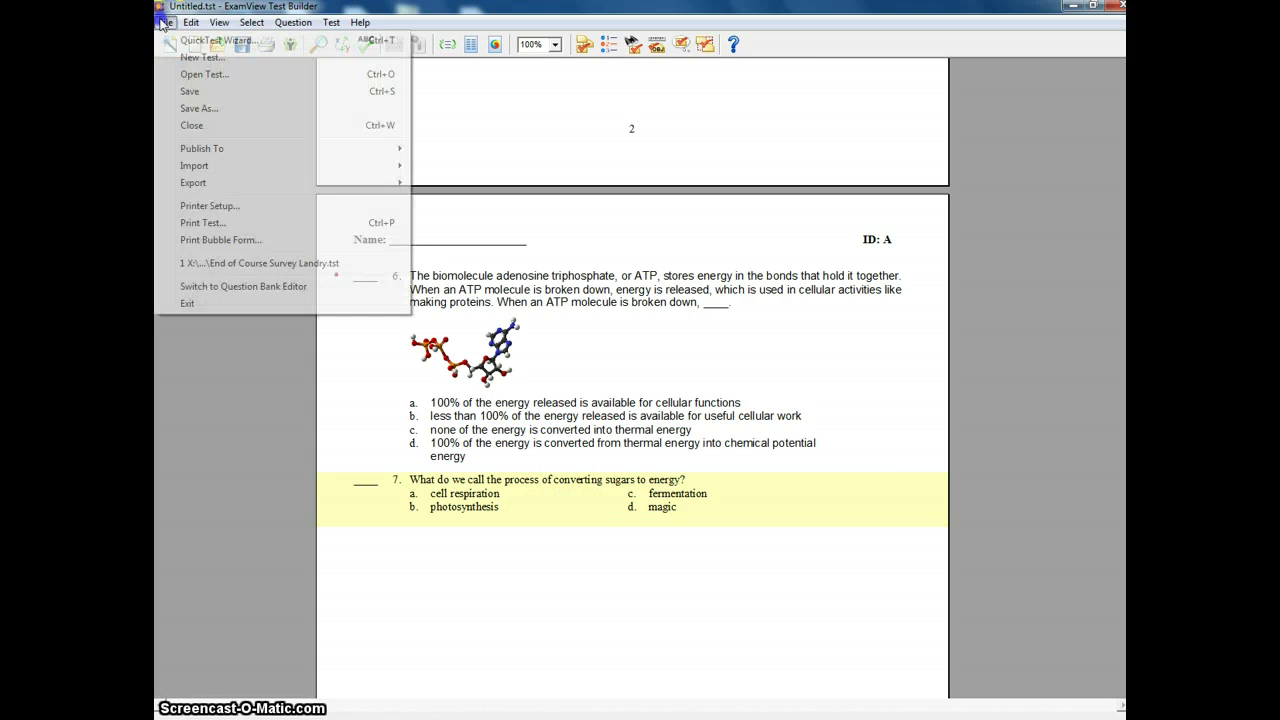
pyautogui.click(204, 108)
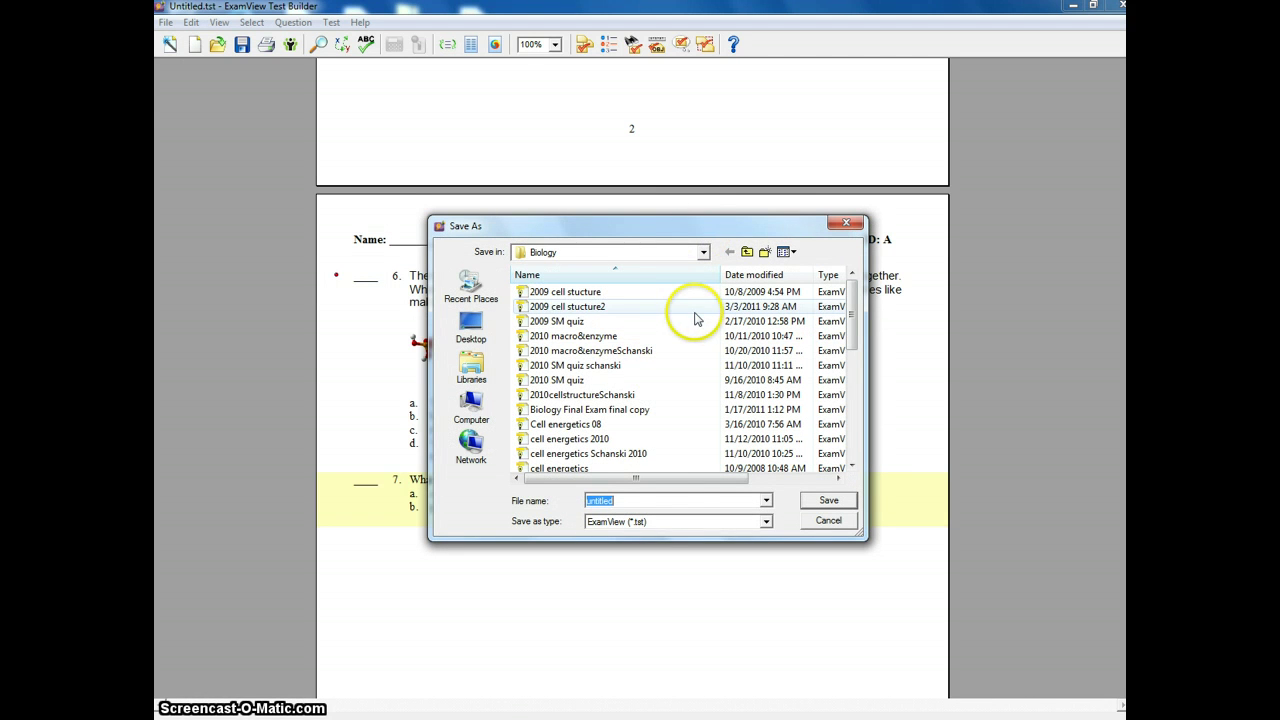
pyautogui.click(703, 252)
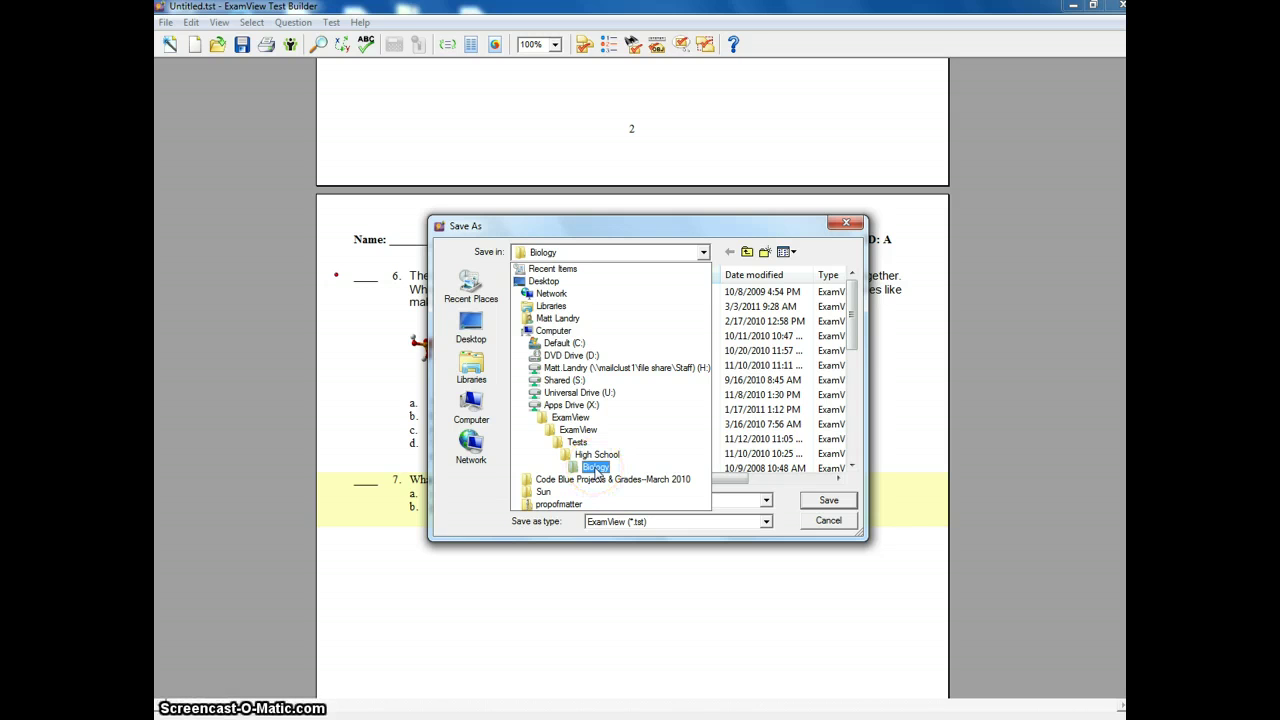
pyautogui.click(598, 455)
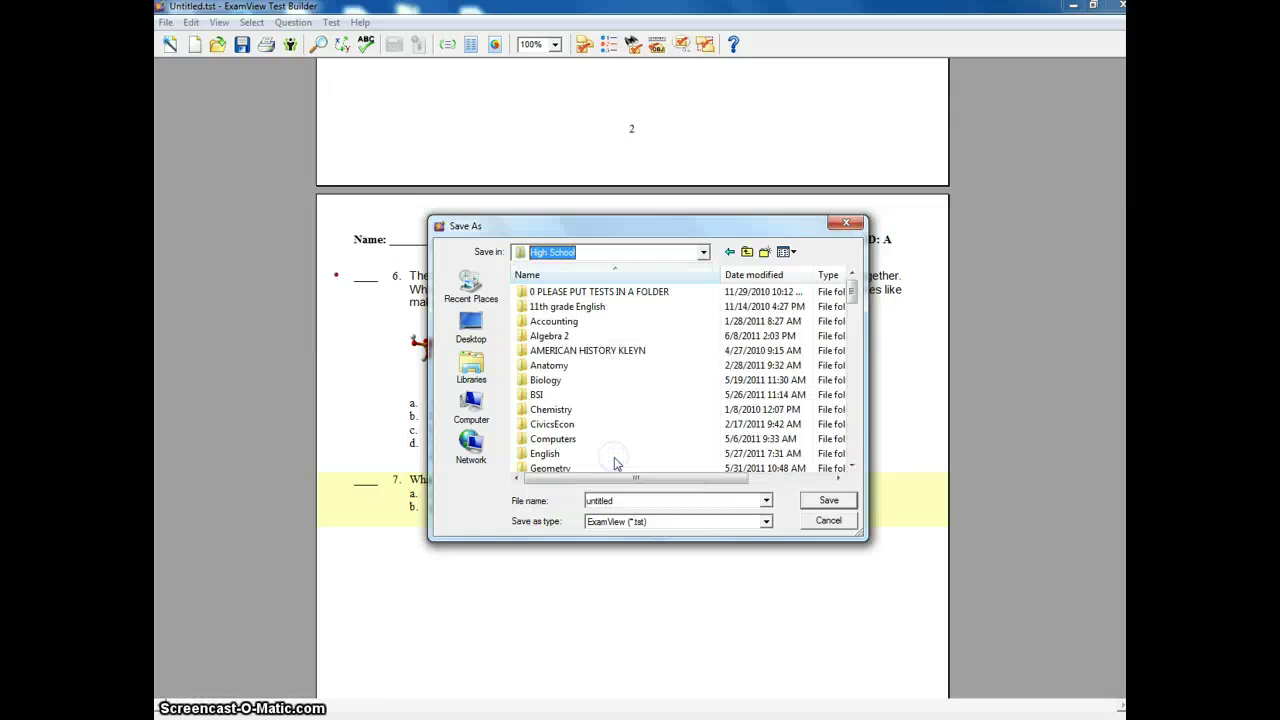
pyautogui.moveTo(851, 283)
pyautogui.mouseDown()
pyautogui.moveTo(860, 437)
pyautogui.moveTo(858, 302)
pyautogui.mouseUp()
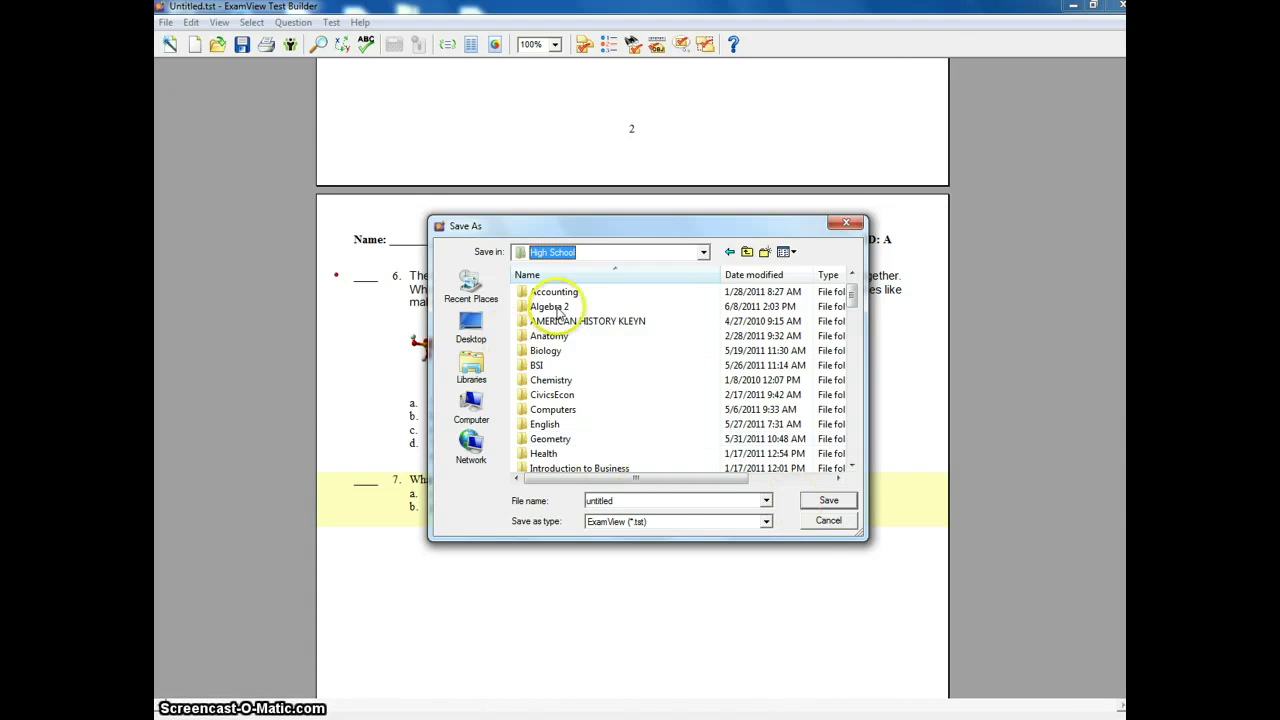
# Cancel the Save As dialog, returning to the Biology Pre-Test with questions 6 and 7.
pyautogui.click(827, 521)
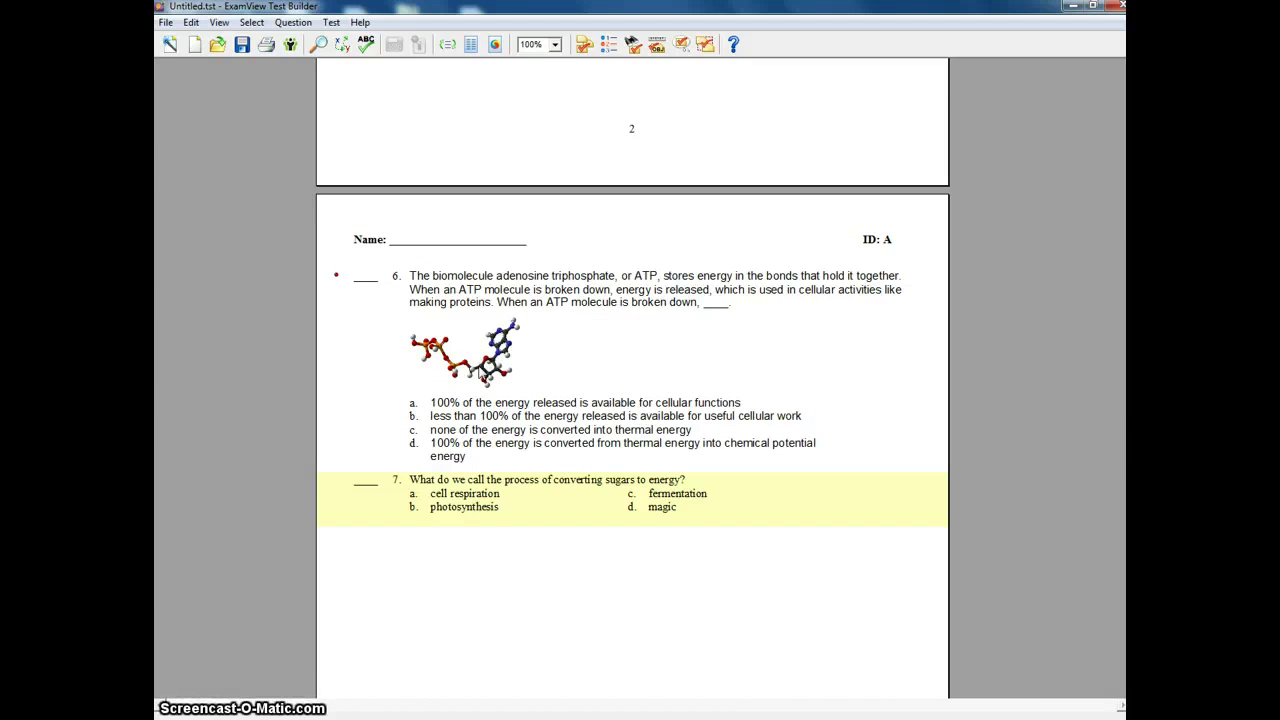
pyautogui.click(530, 350)
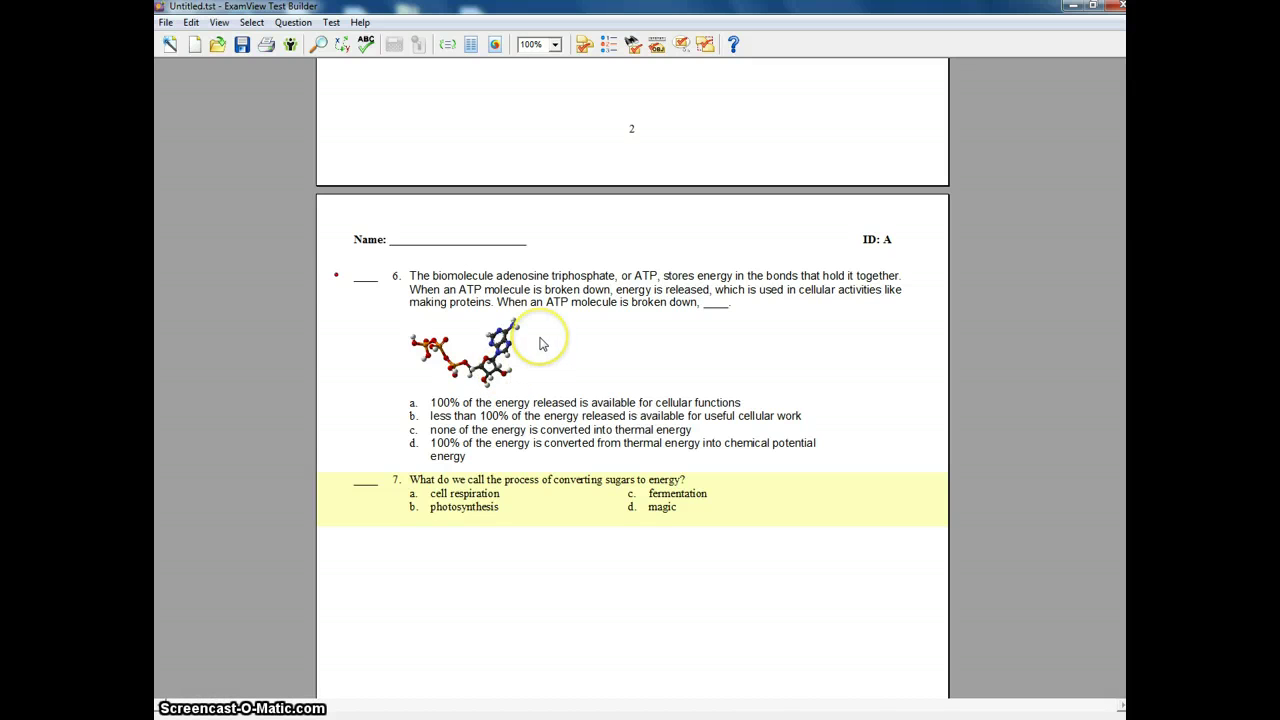